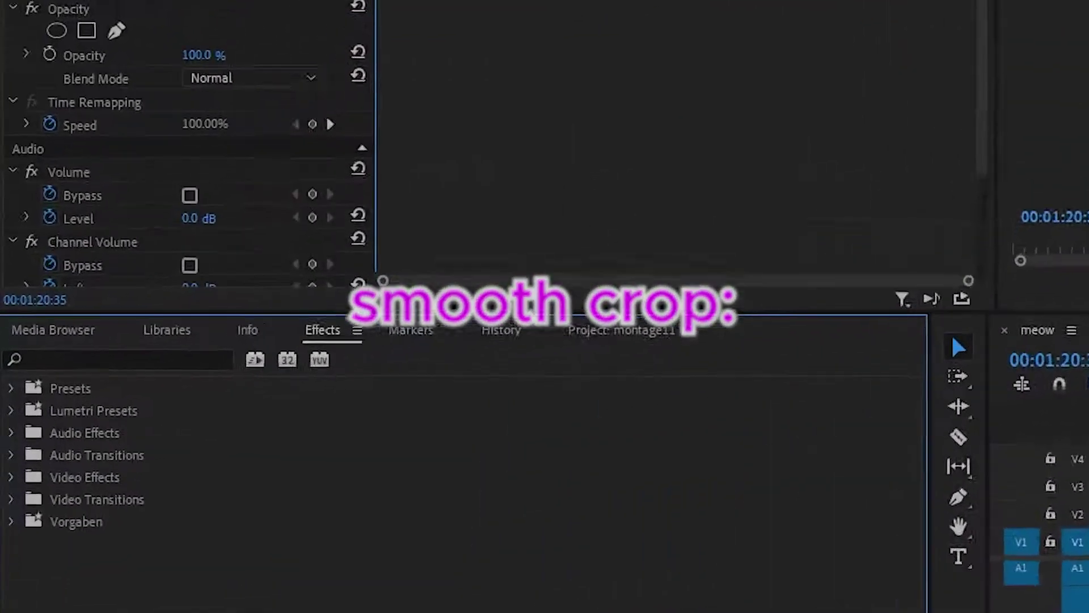
- Search for 'crop' and apply the Crop effect to the gameplay clip on V1
{"action": "left_click", "coordinate": [228, 348]}
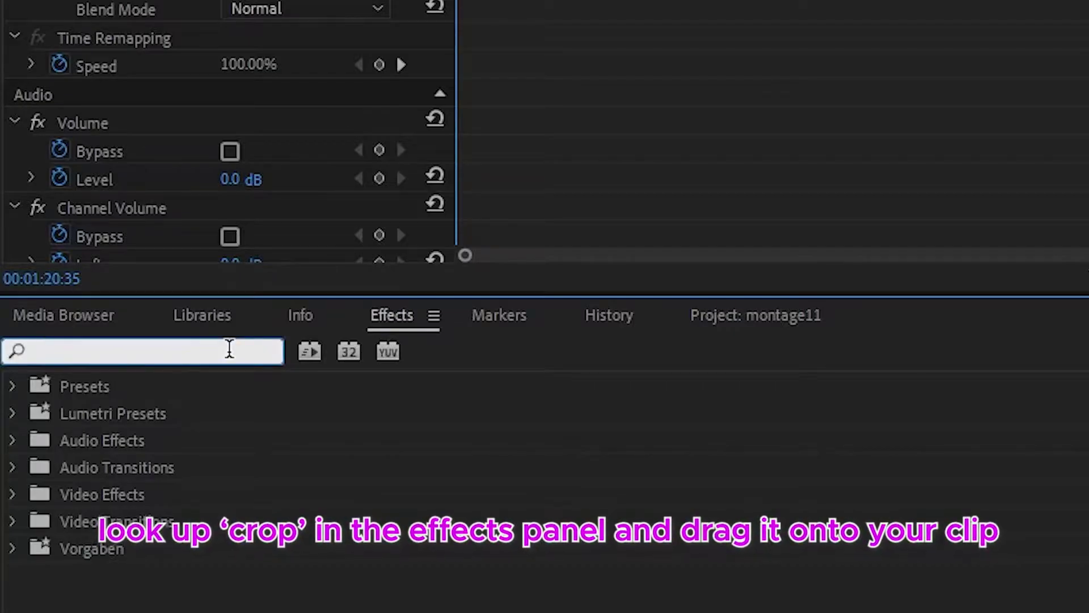
{"action": "type", "text": "crop"}
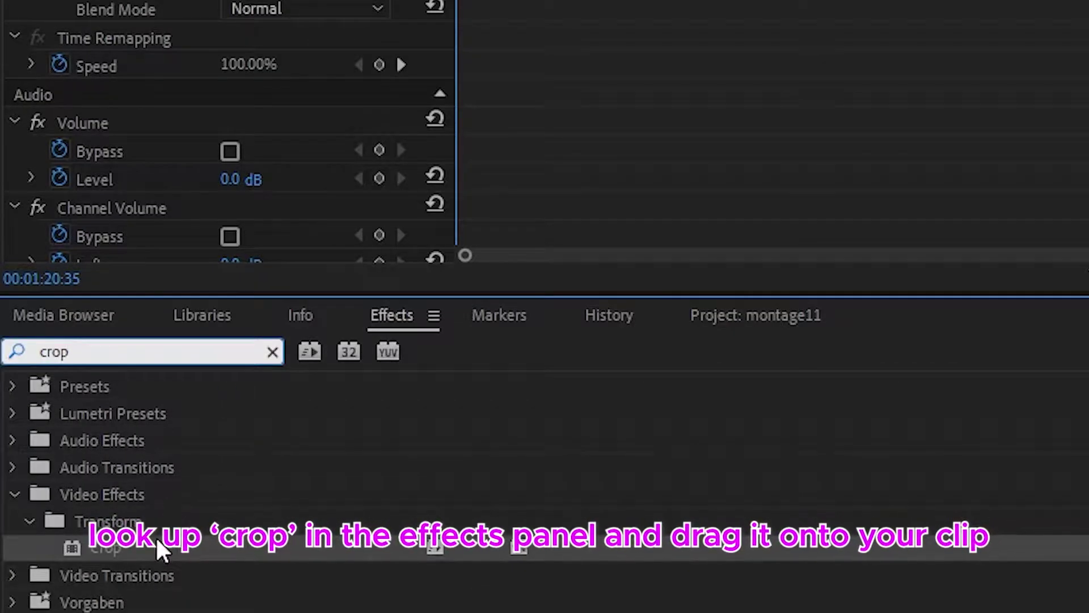
{"action": "mouse_move", "coordinate": [152, 549]}
{"action": "left_mouse_down"}
{"action": "mouse_move", "coordinate": [748, 498]}
{"action": "mouse_move", "coordinate": [793, 471]}
{"action": "left_mouse_up"}
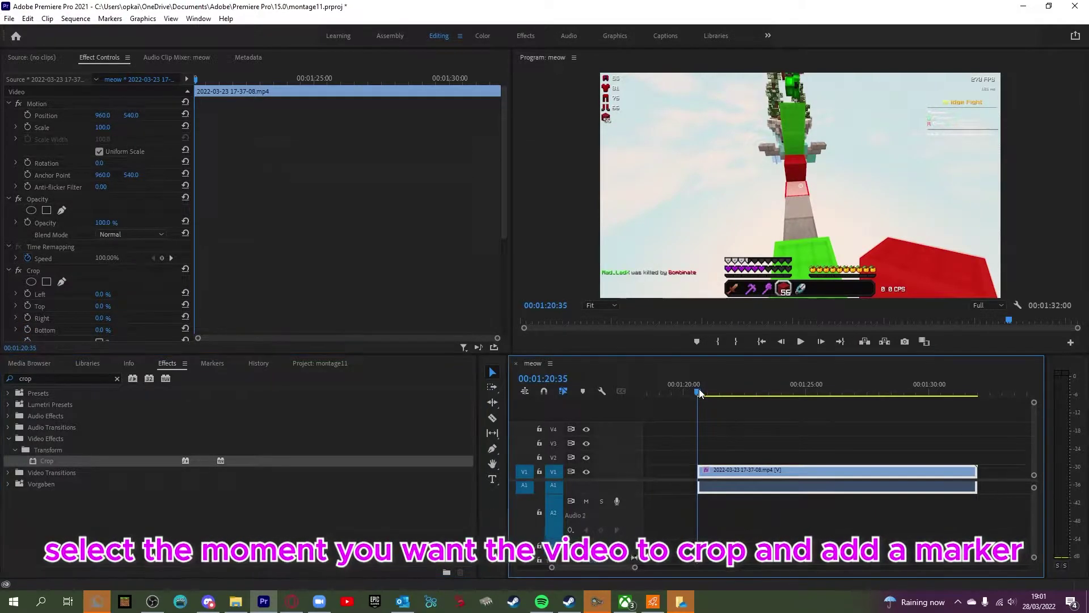
- Scrub and step frame by frame to the moment where the crop should begin
{"action": "left_click_drag", "start_coordinate": [700, 392], "coordinate": [737, 387]}
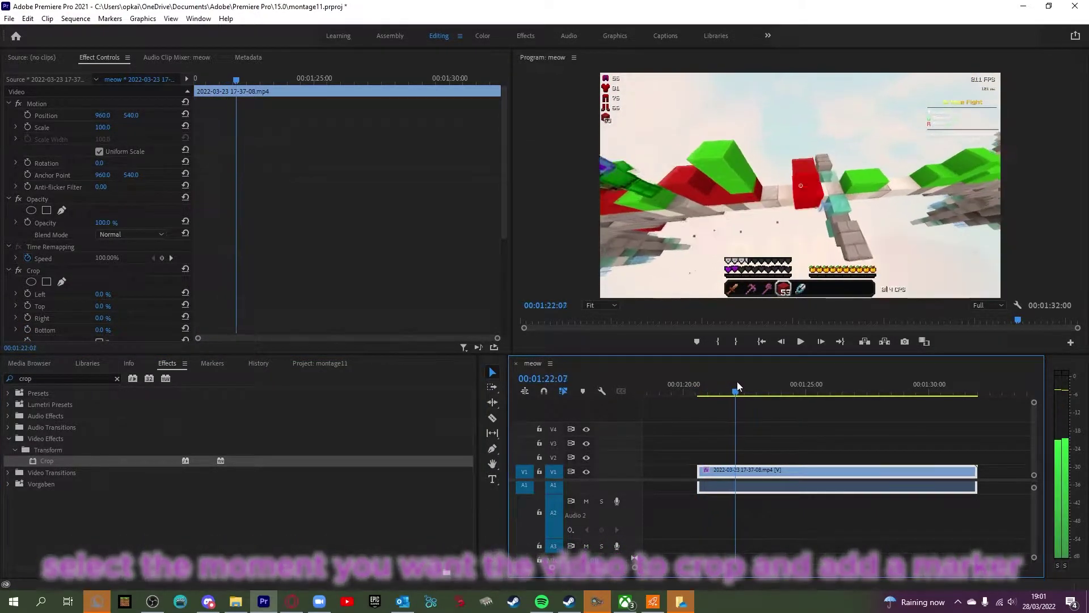
{"action": "key", "text": "Left"}
{"action": "key", "text": "Left"}
{"action": "key", "text": "Left"}
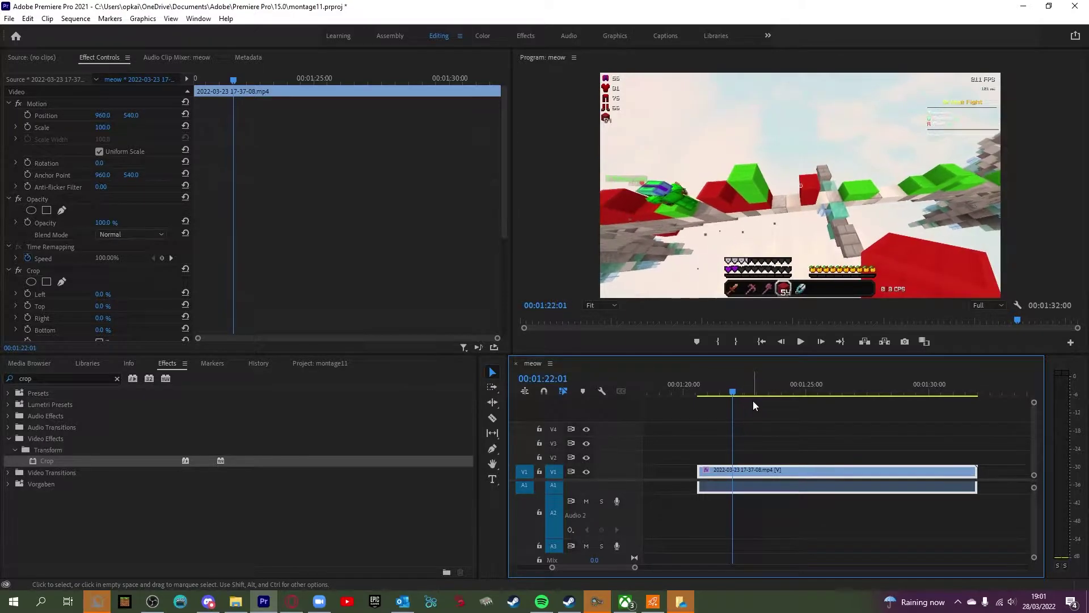
{"action": "key", "text": "Right"}
{"action": "key", "text": "Right"}
{"action": "key", "text": "Right"}
{"action": "key", "text": "Right"}
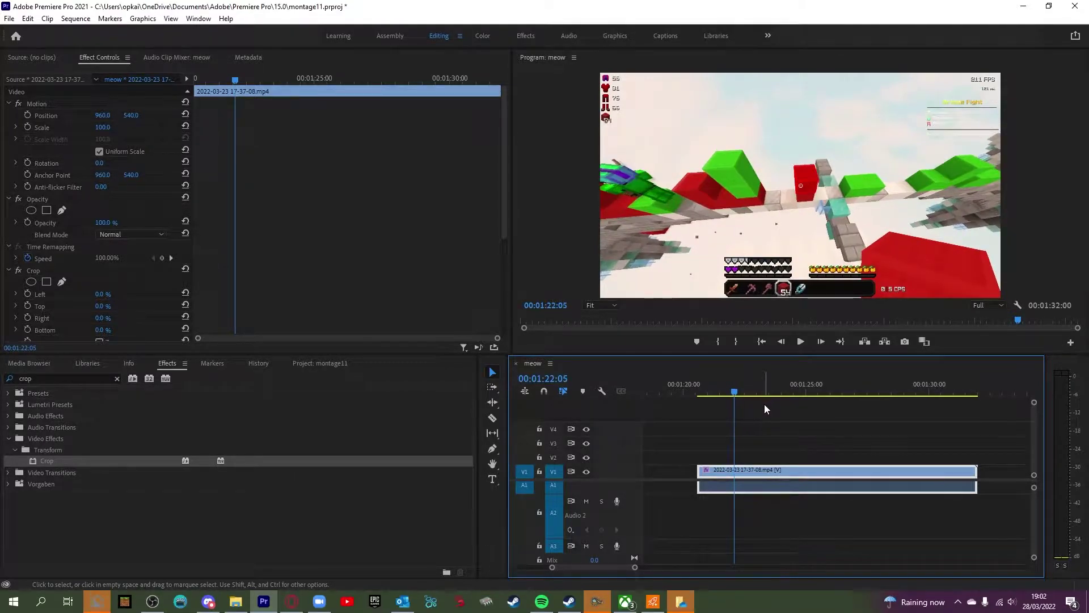
{"action": "key", "text": "Right"}
{"action": "key", "text": "Right"}
{"action": "key", "text": "Right"}
{"action": "key", "text": "Right"}
{"action": "key", "text": "Right"}
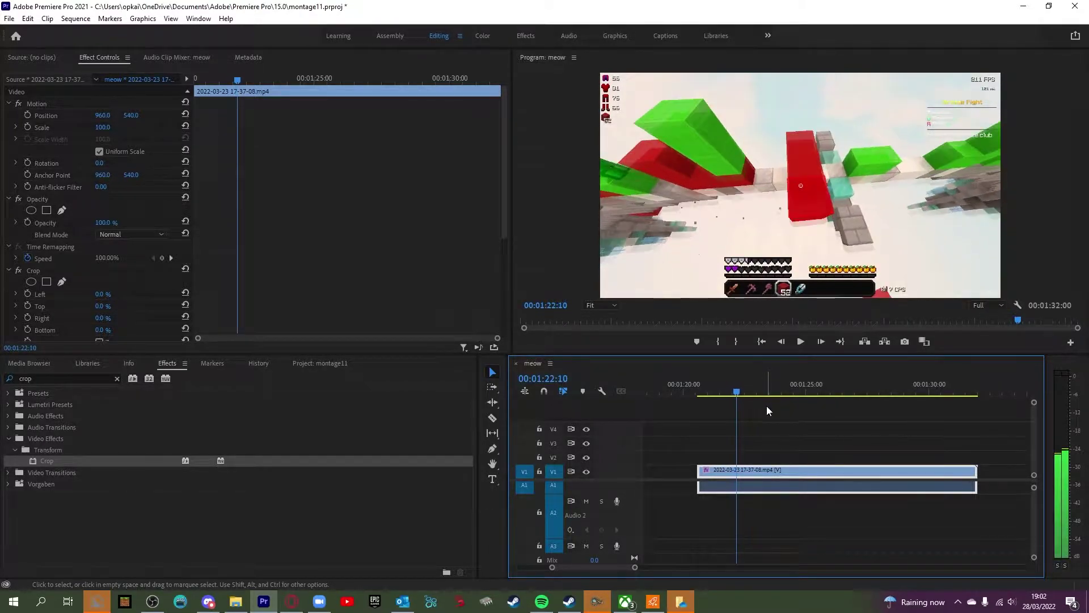
{"action": "key", "text": "Right"}
{"action": "key", "text": "Right"}
{"action": "key", "text": "Right"}
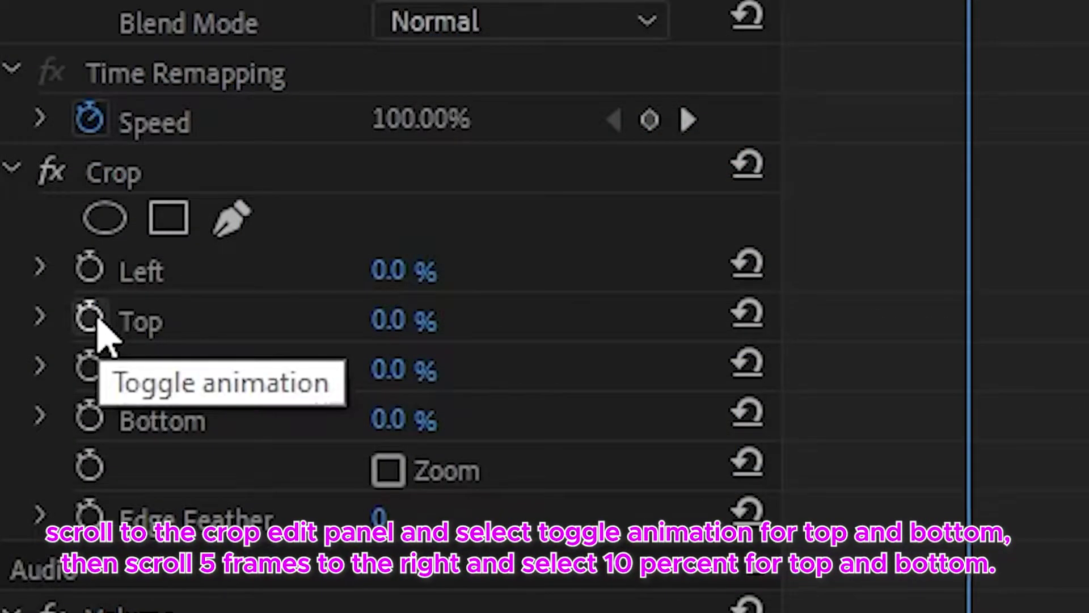
- Add starting keyframes for crop Top and Bottom at 0%, then move about five frames ahead
{"action": "left_click", "coordinate": [29, 307]}
{"action": "left_click", "coordinate": [104, 420]}
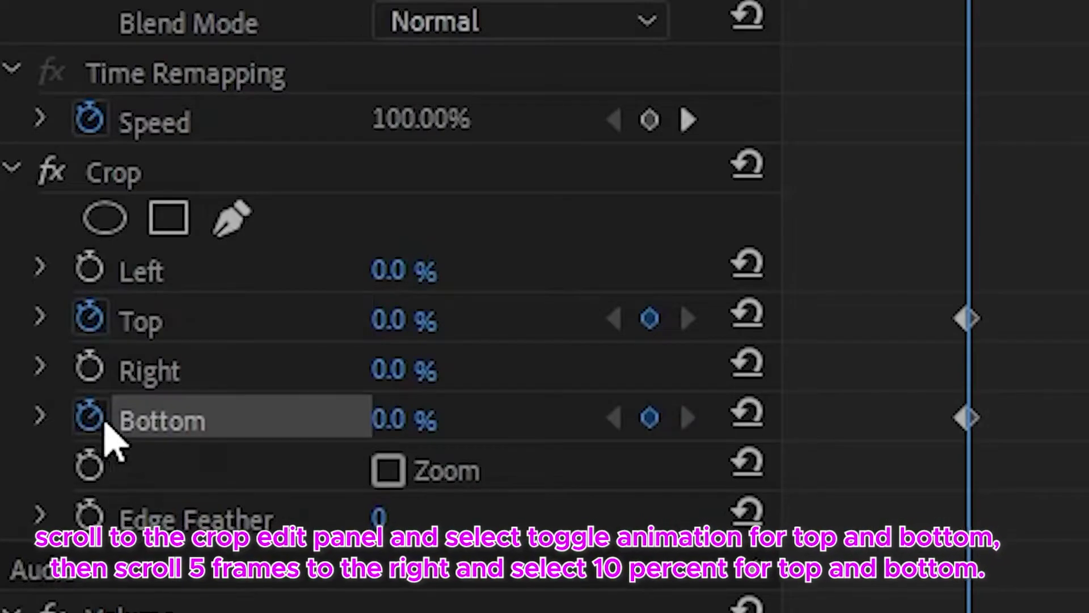
{"action": "key", "text": "shift+Right"}
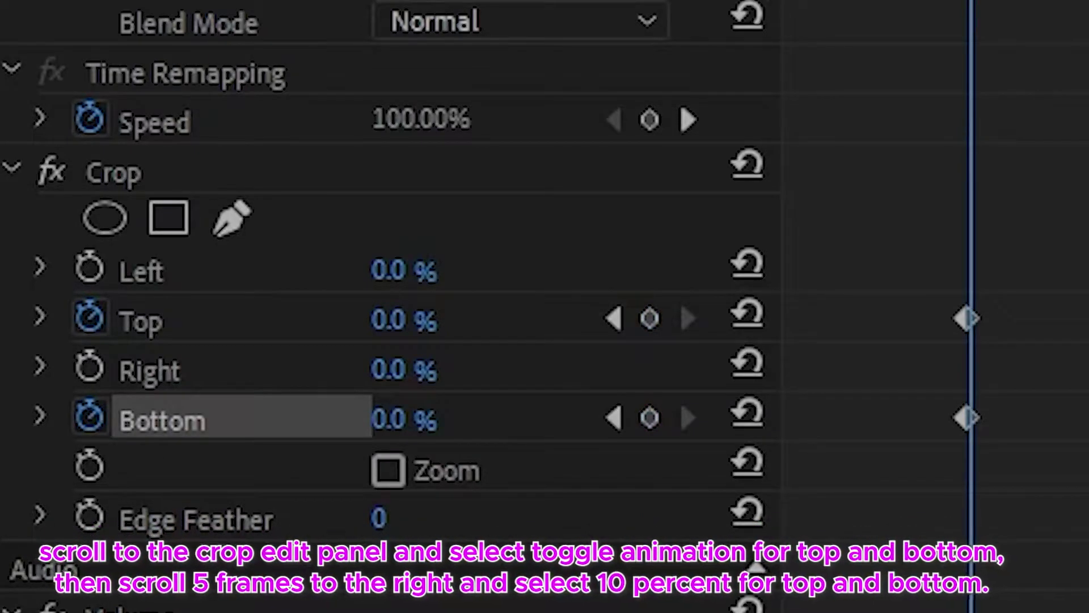
{"action": "key", "text": "Right"}
{"action": "key", "text": "Right"}
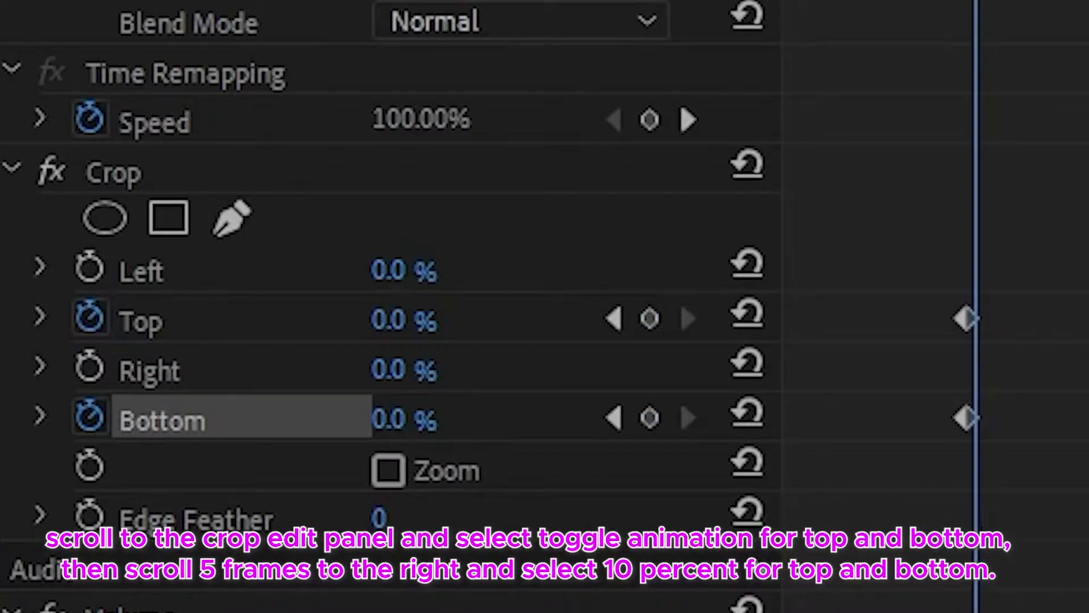
{"action": "key", "text": "Right"}
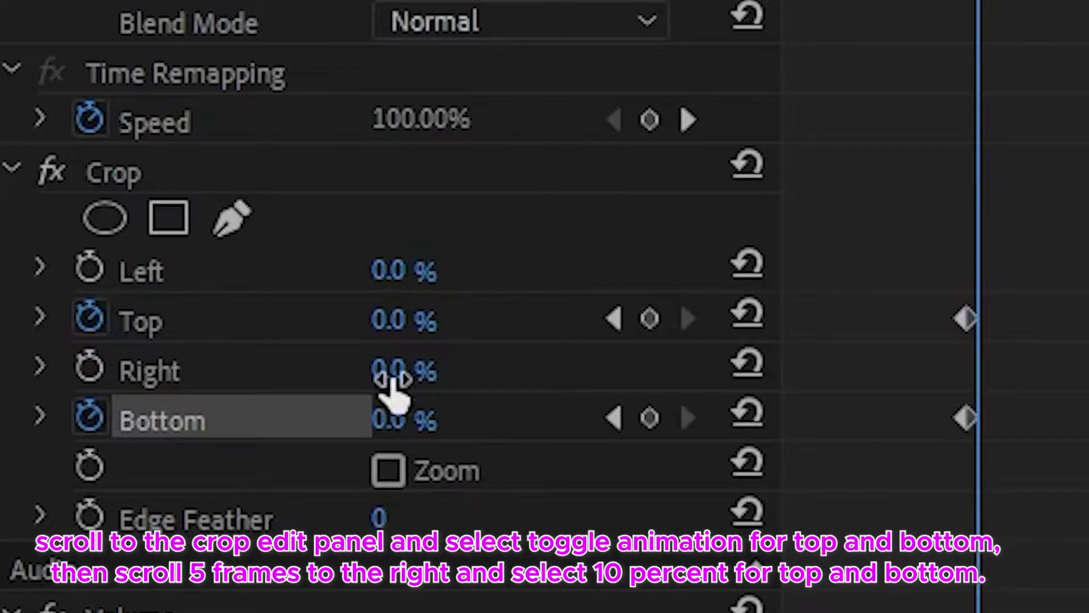
- Set crop Top and Bottom to 10%, then to 12% a few frames later
{"action": "left_click", "coordinate": [397, 320]}
{"action": "type", "text": "10"}
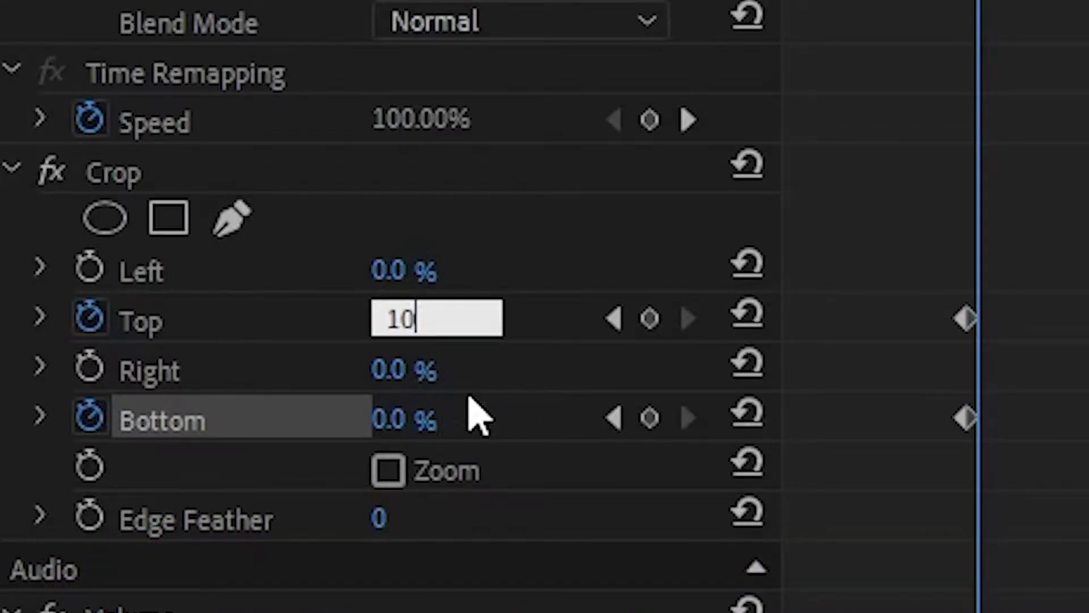
{"action": "left_click", "coordinate": [434, 418]}
{"action": "type", "text": "10"}
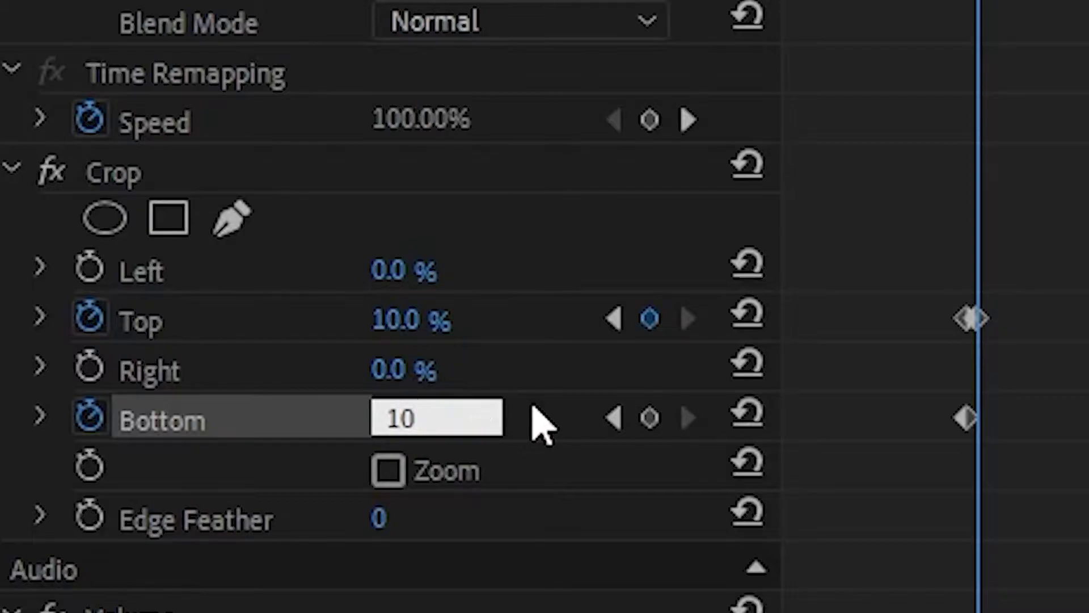
{"action": "key", "text": "Return"}
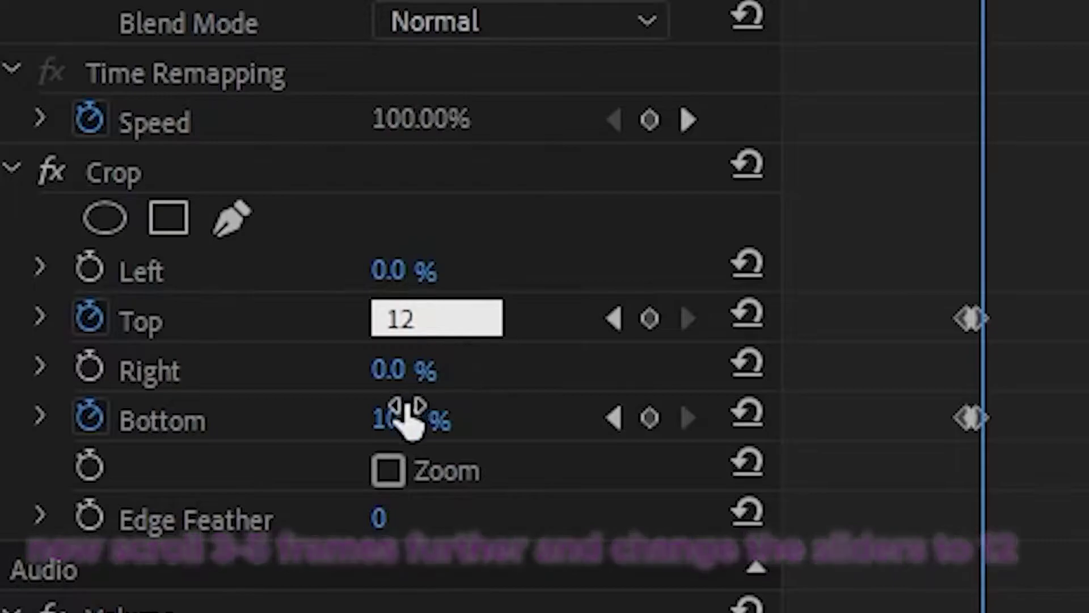
{"action": "left_click", "coordinate": [406, 418]}
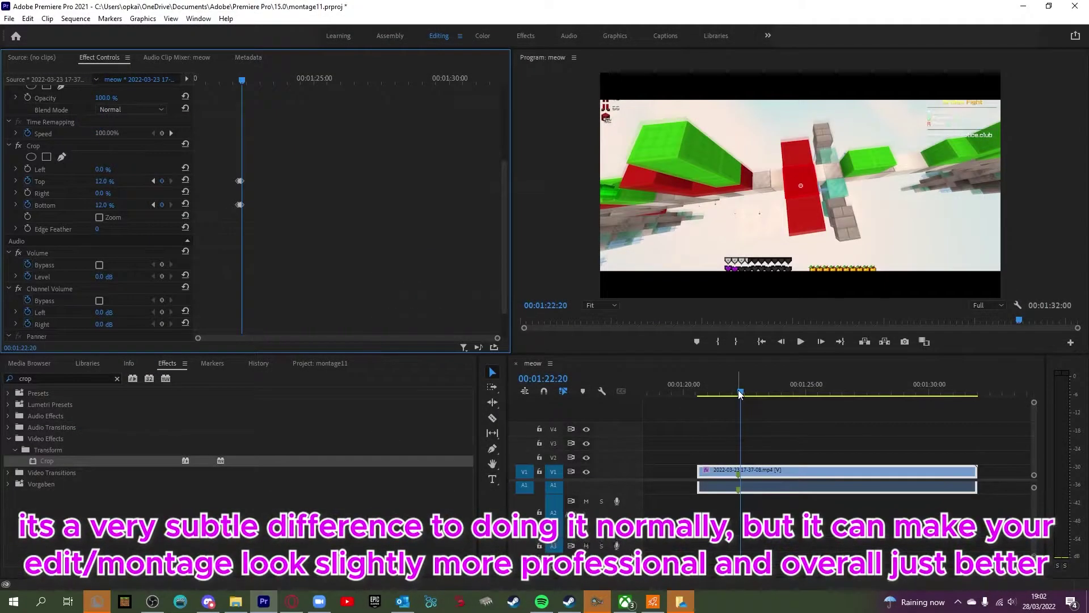
- Return to just before the crop starts and play back the crop animation
{"action": "left_click_drag", "start_coordinate": [741, 393], "coordinate": [733, 396]}
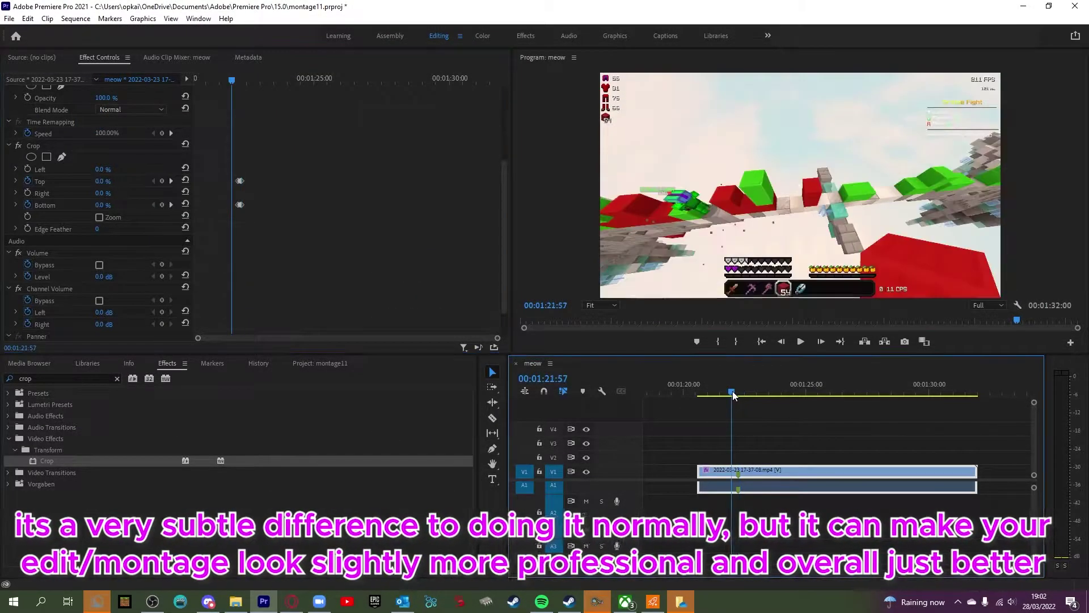
{"action": "key", "text": "space"}
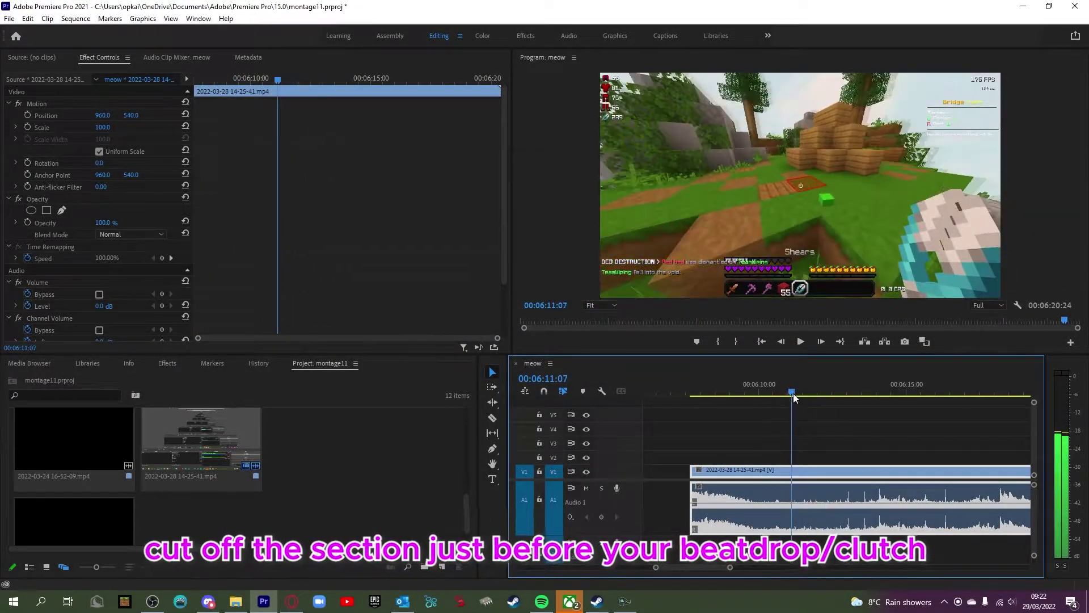
- Stop playback and find the exact frame just before the clutch
{"action": "key", "text": "space"}
{"action": "left_click_drag", "start_coordinate": [801, 400], "coordinate": [837, 406]}
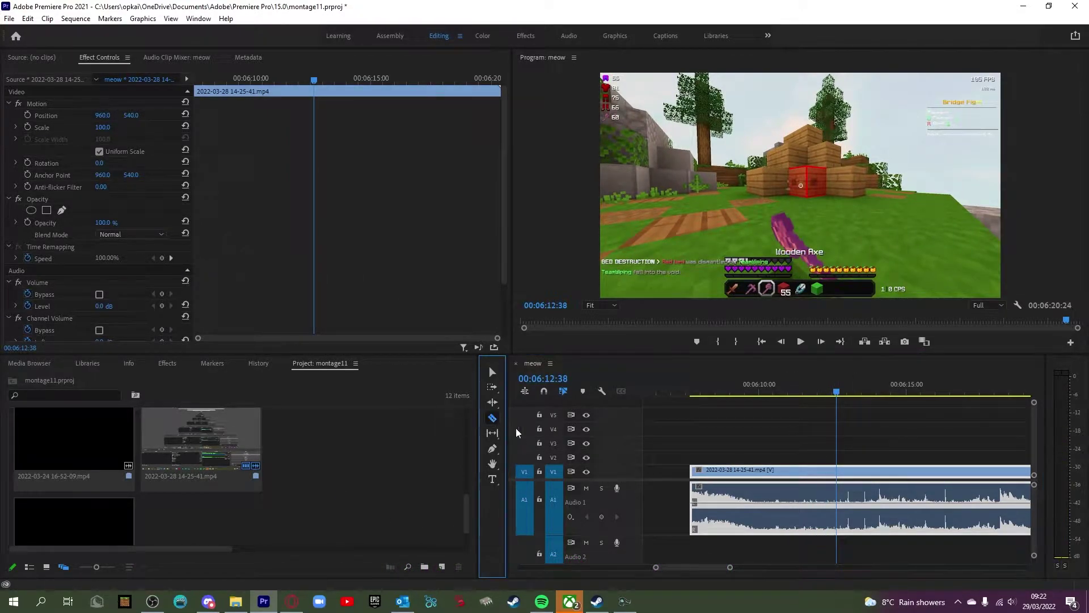
{"action": "key", "text": "space"}
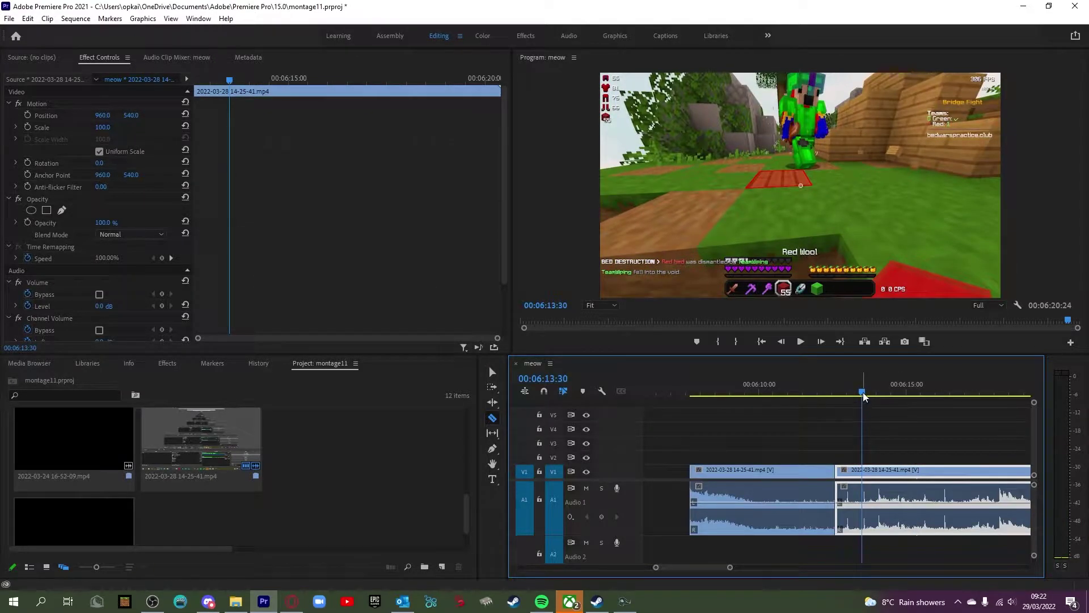
{"action": "left_click_drag", "start_coordinate": [863, 395], "coordinate": [861, 396]}
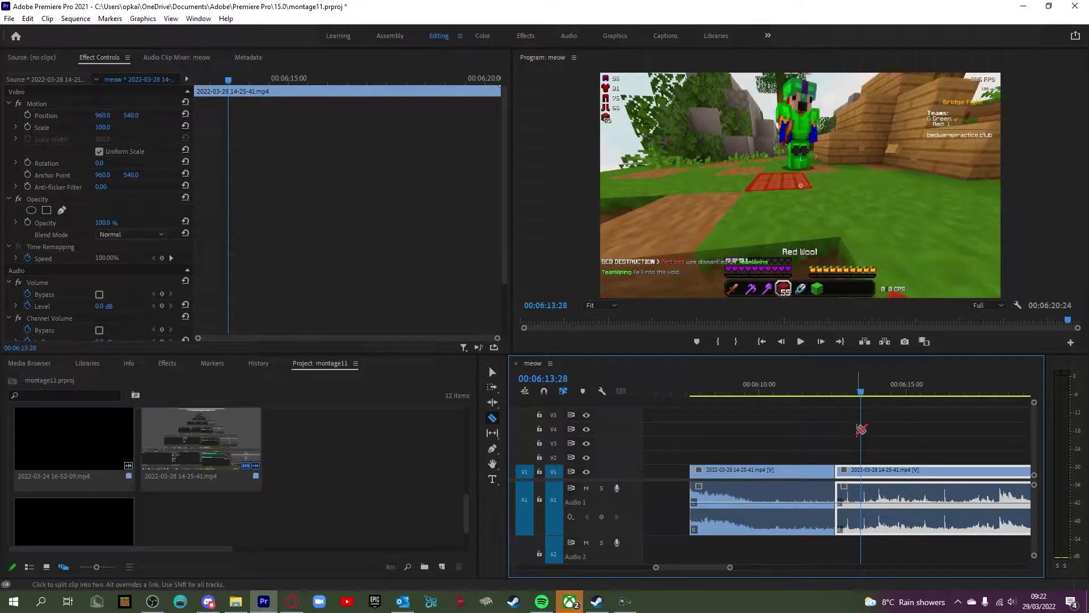
{"action": "key", "text": "Right"}
{"action": "key", "text": "Right"}
{"action": "key", "text": "Right"}
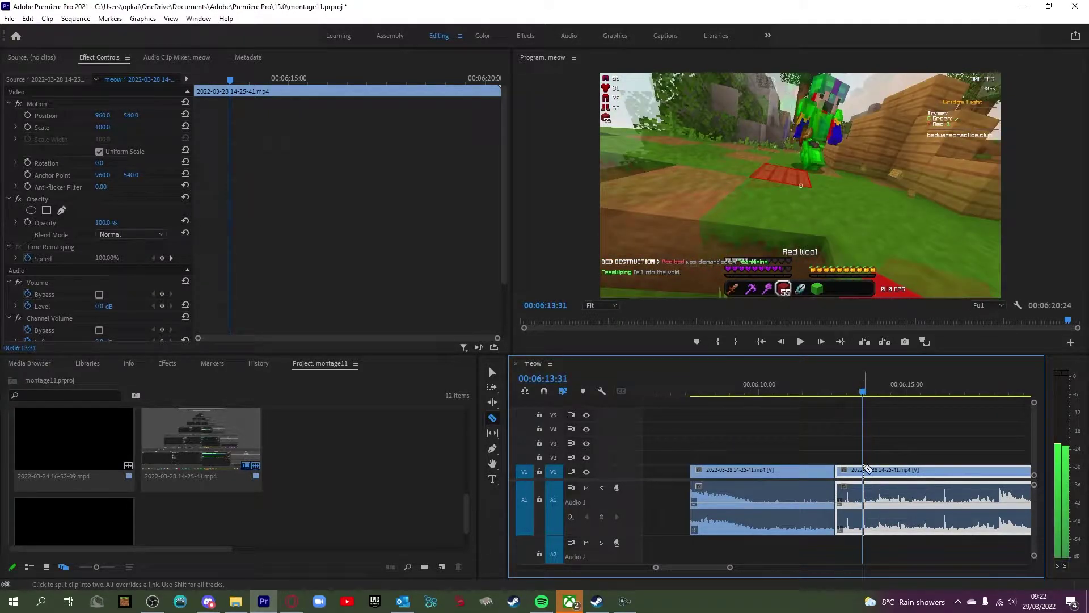
- Split the clip at that frame and drag the remaining footage right to leave a gap
{"action": "left_click", "coordinate": [492, 372]}
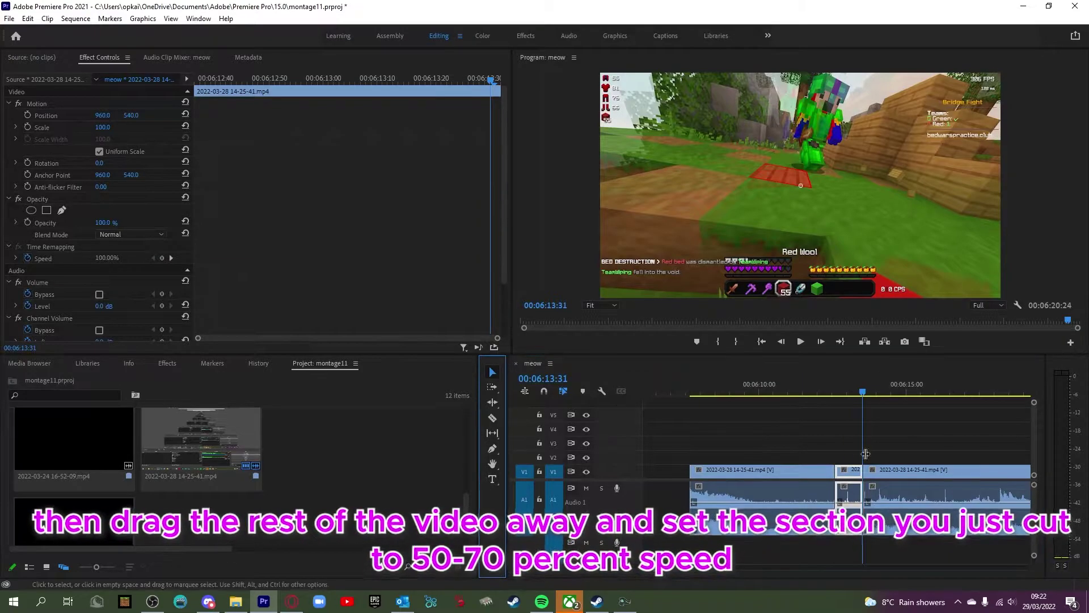
{"action": "left_click_drag", "start_coordinate": [883, 472], "coordinate": [1007, 487]}
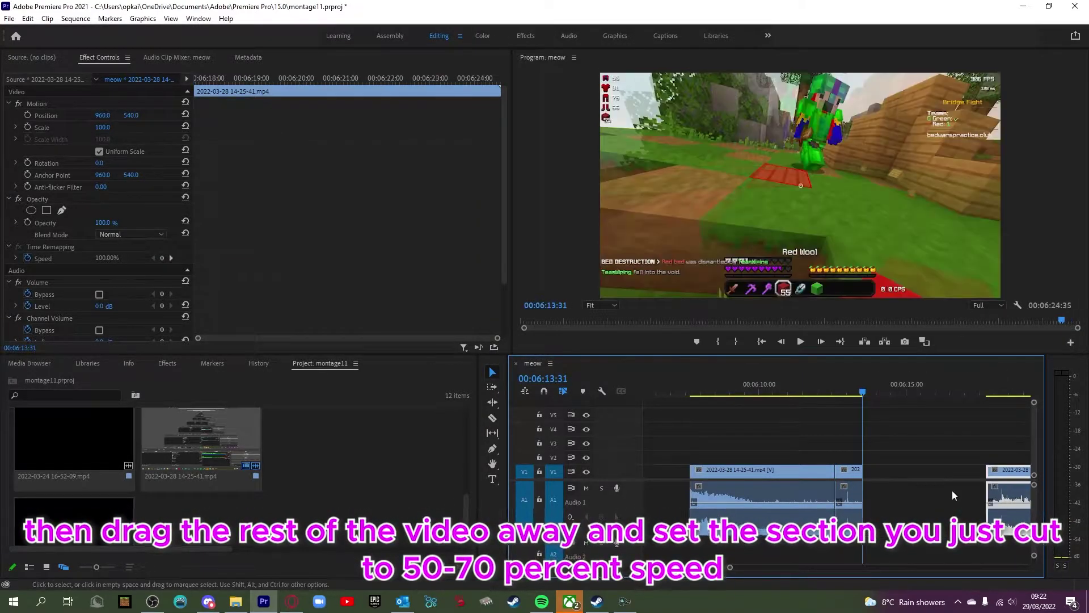
{"action": "scroll", "coordinate": [884, 485], "scroll_direction": "down", "scroll_amount": 2}
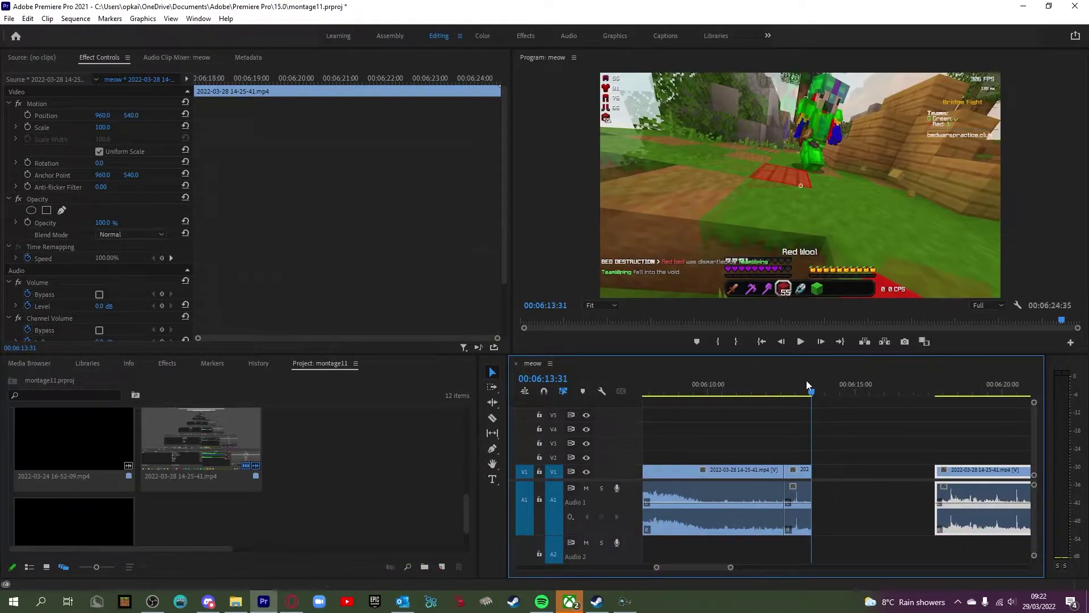
- Slow the short cut section to 50% speed and play it back
{"action": "right_click", "coordinate": [797, 478]}
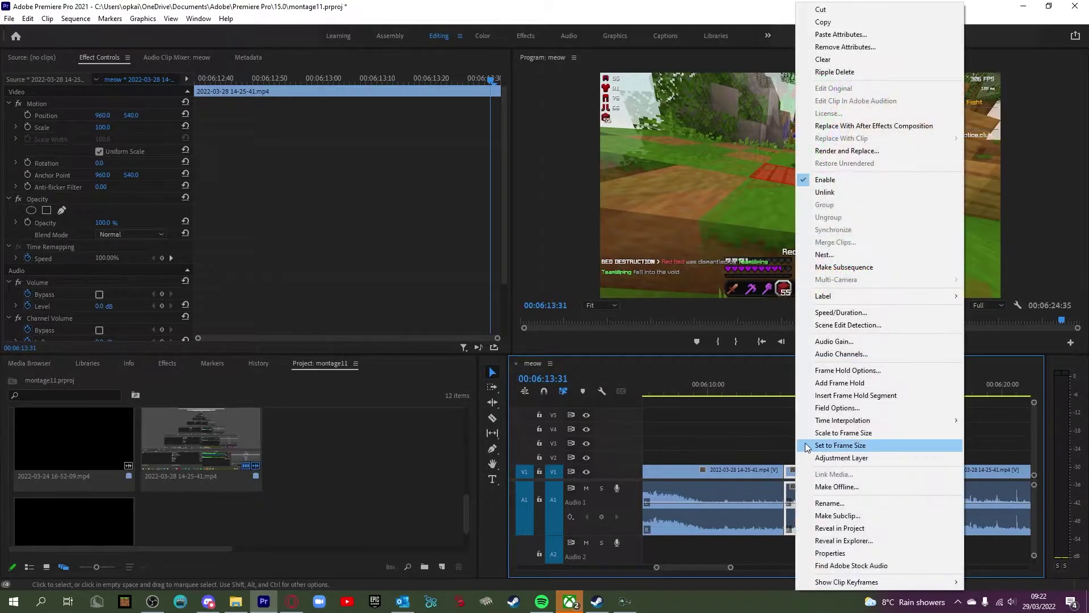
{"action": "left_click", "coordinate": [860, 313]}
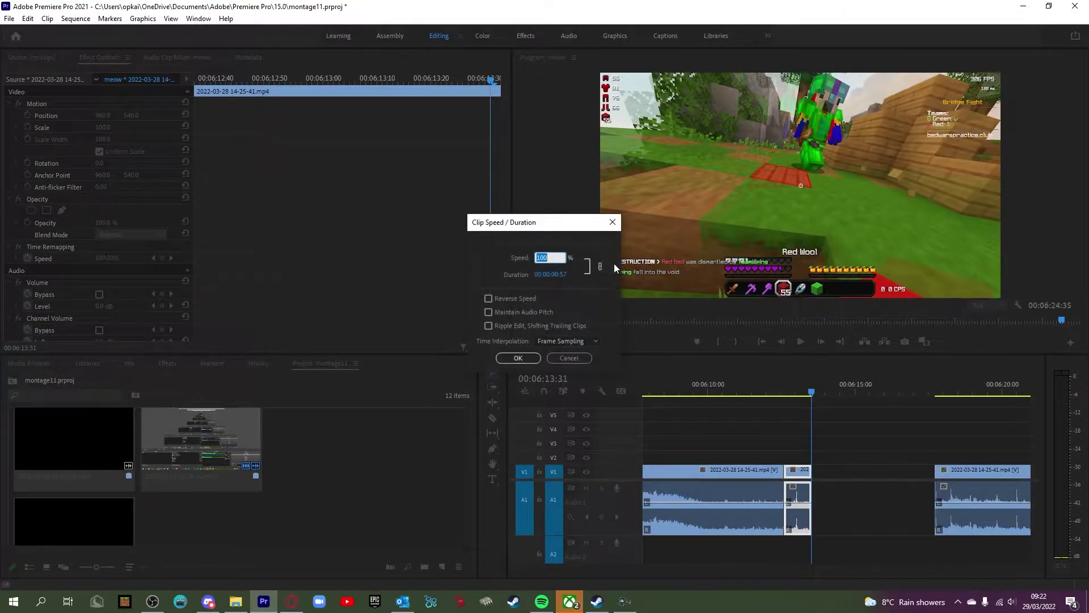
{"action": "type", "text": "50"}
{"action": "left_click", "coordinate": [518, 357]}
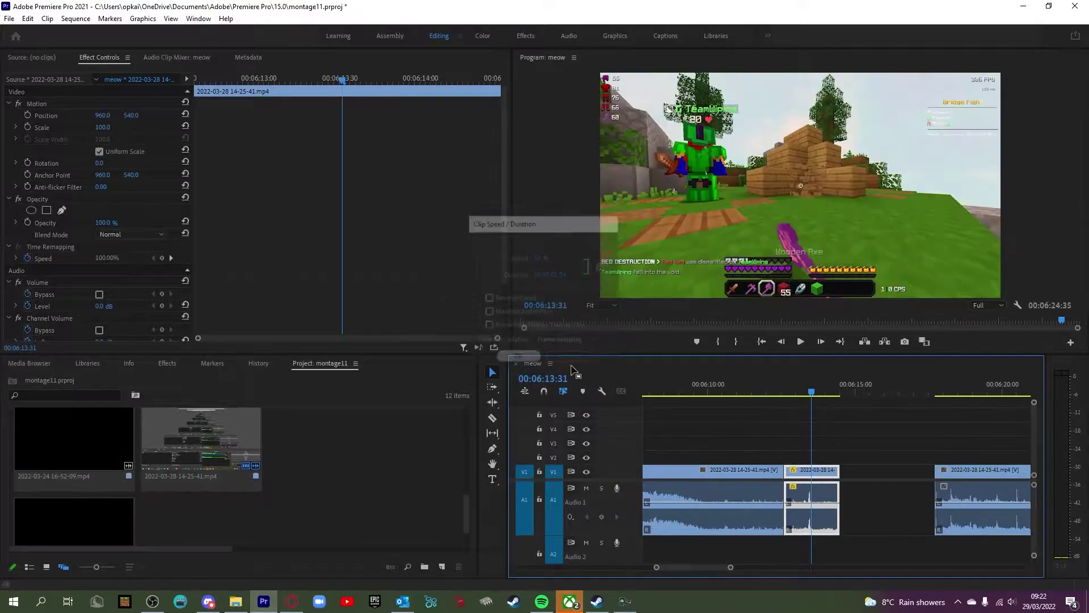
{"action": "left_click", "coordinate": [778, 391]}
{"action": "key", "text": "space"}
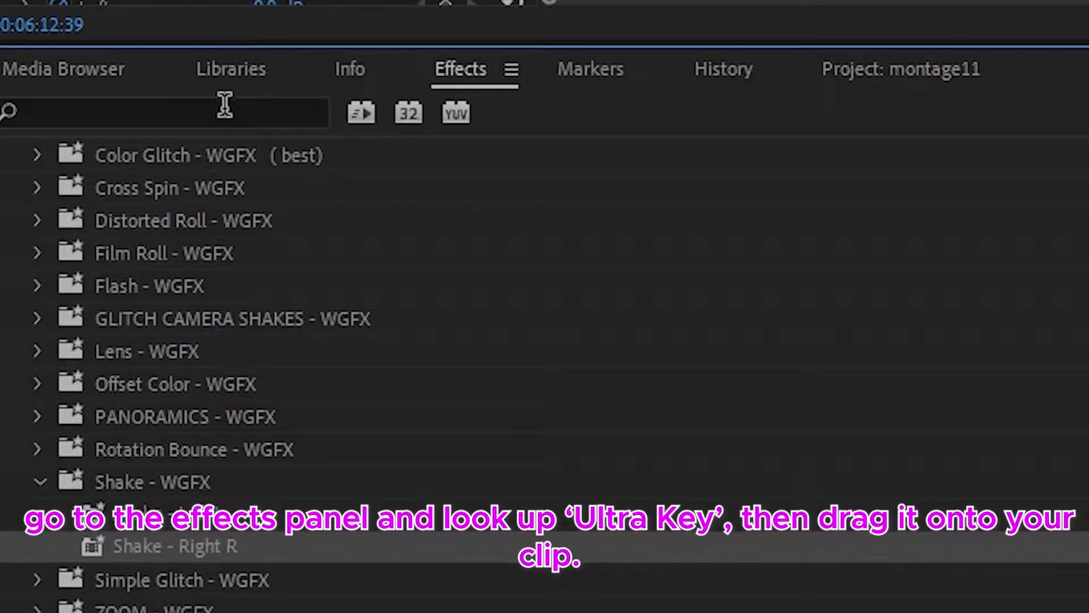
- Search 'ultra' and apply Ultra Key to the short middle clip
{"action": "left_click", "coordinate": [235, 103]}
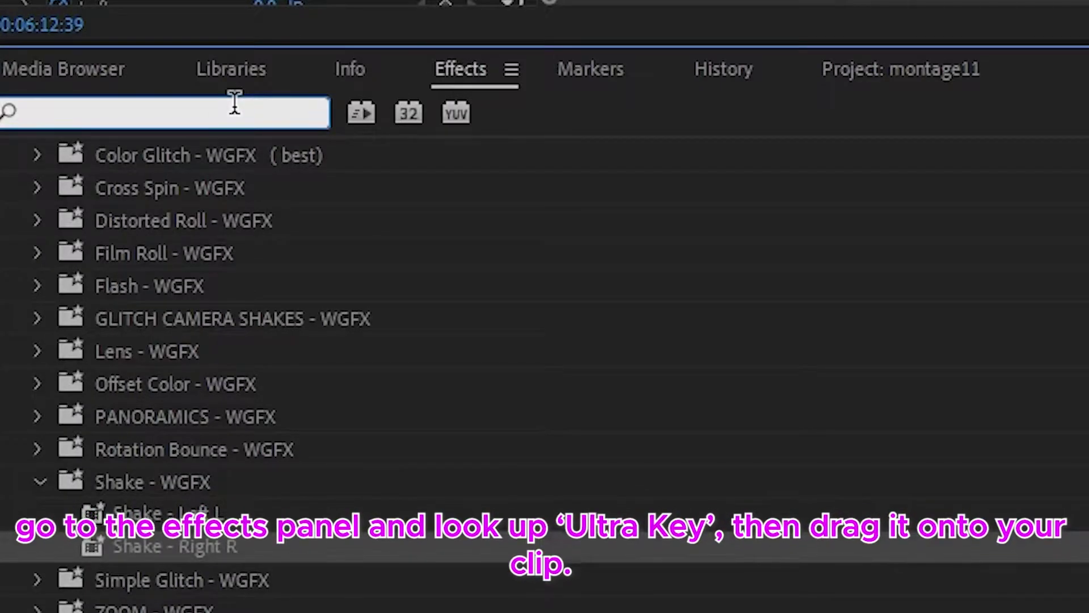
{"action": "type", "text": "ultra"}
{"action": "left_click", "coordinate": [152, 347]}
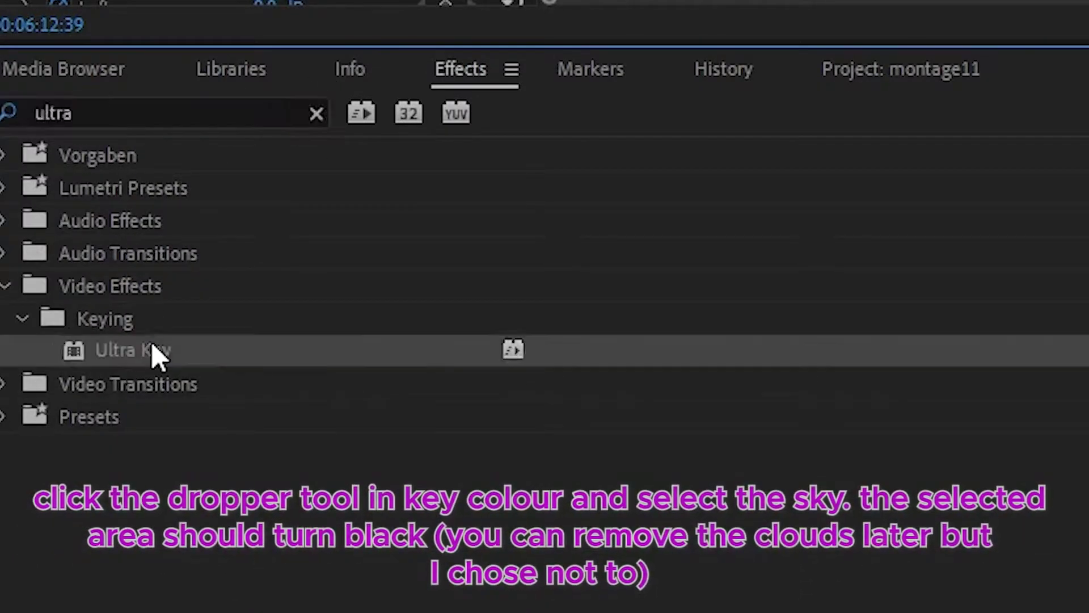
{"action": "left_click_drag", "start_coordinate": [152, 344], "coordinate": [804, 479]}
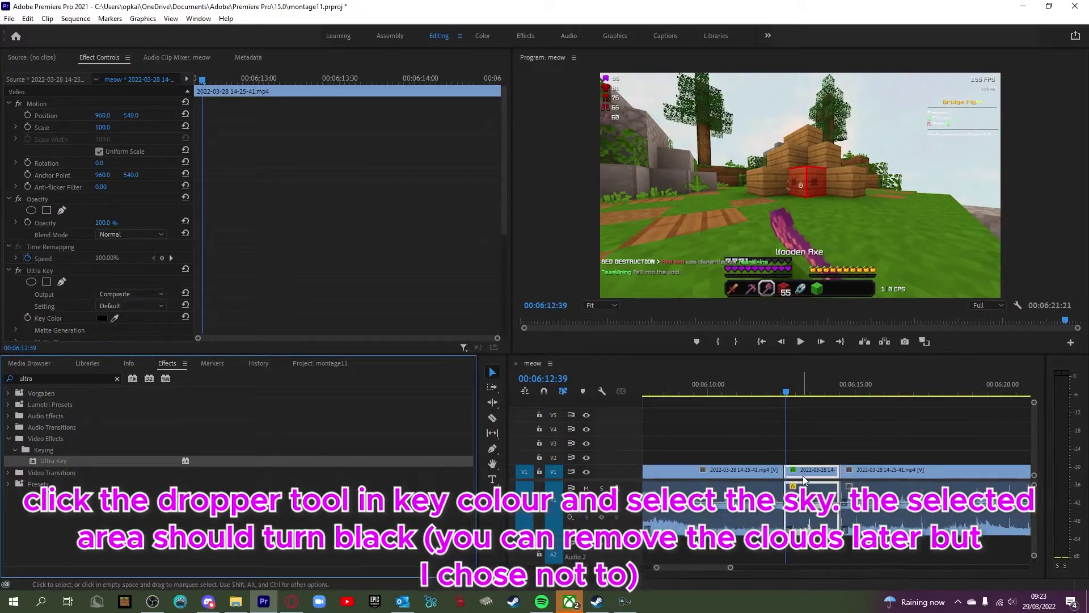
- Sample the sky as the key colour and place gameplay footage on the track beneath
{"action": "left_click", "coordinate": [114, 317]}
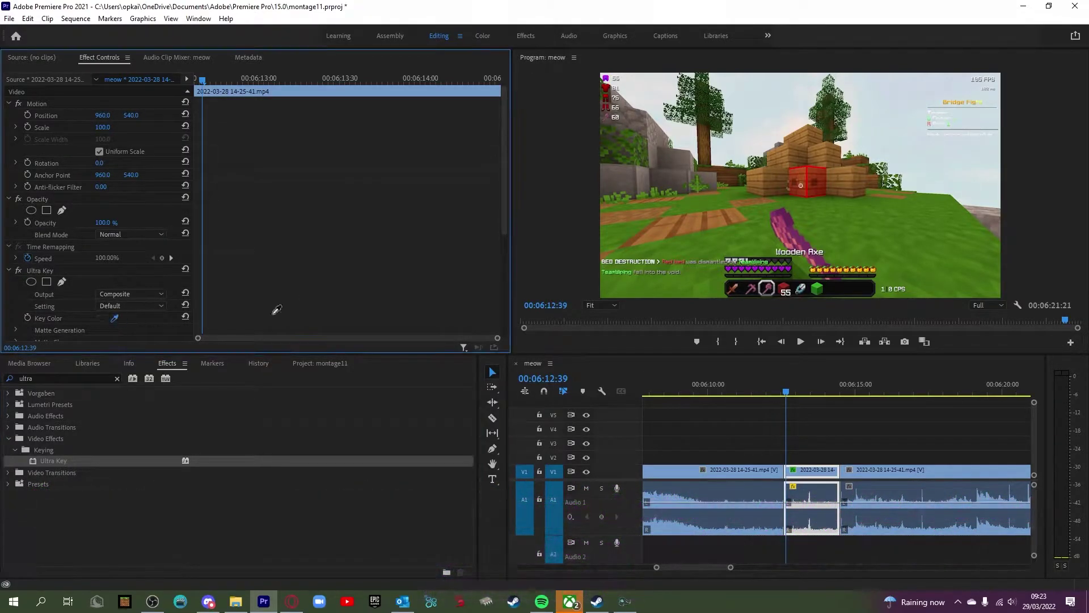
{"action": "left_click", "coordinate": [765, 98]}
{"action": "mouse_move", "coordinate": [826, 455]}
{"action": "left_mouse_down"}
{"action": "mouse_move", "coordinate": [800, 478]}
{"action": "mouse_move", "coordinate": [772, 473]}
{"action": "left_mouse_up"}
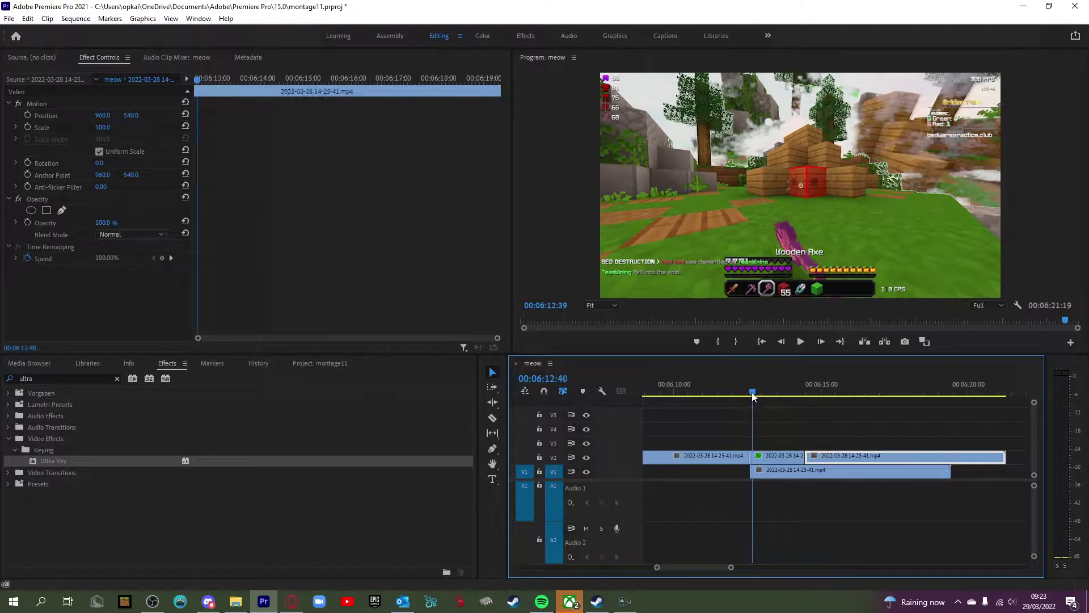
- Raise the lower clip's Position Y from 365 to 275 and add Gaussian Blur with Blurriness 10
{"action": "left_click_drag", "start_coordinate": [753, 396], "coordinate": [762, 397]}
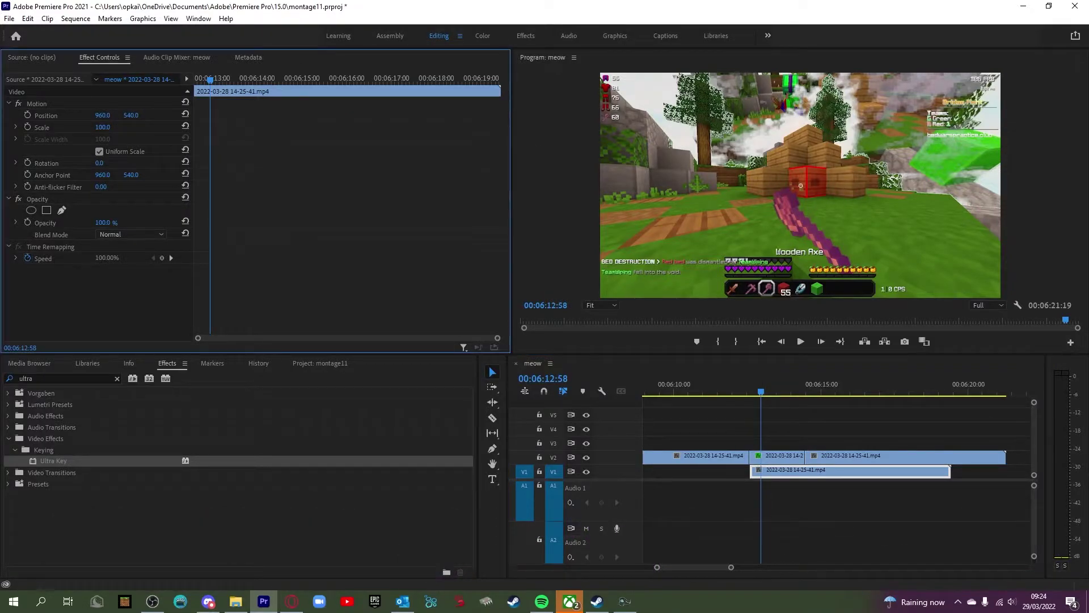
{"action": "mouse_move", "coordinate": [132, 116]}
{"action": "left_mouse_down"}
{"action": "mouse_move", "coordinate": [80, 115]}
{"action": "mouse_move", "coordinate": [157, 118]}
{"action": "left_mouse_up"}
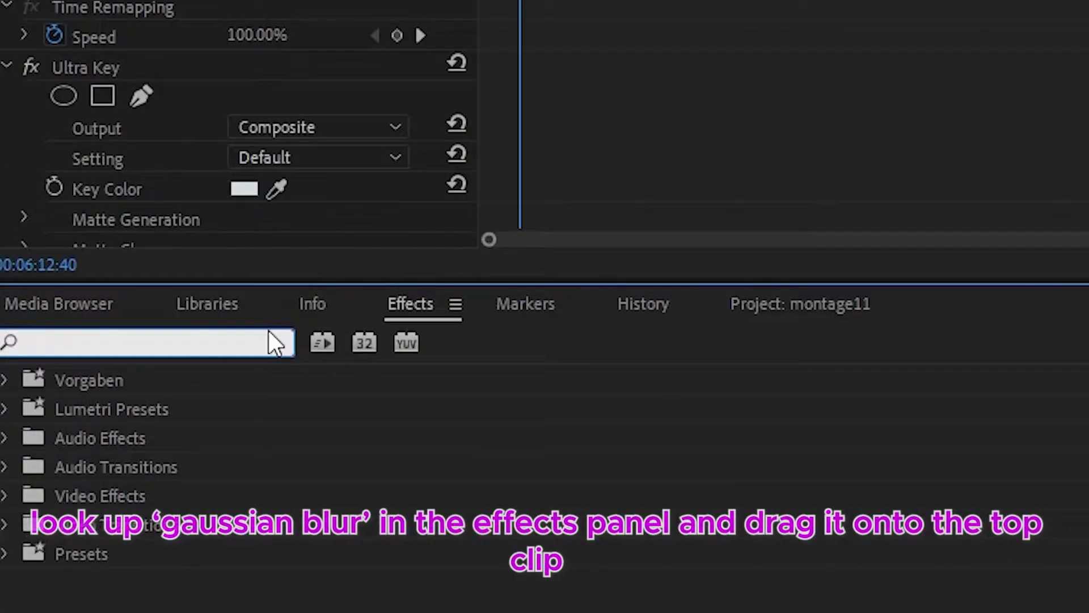
{"action": "type", "text": "gaus"}
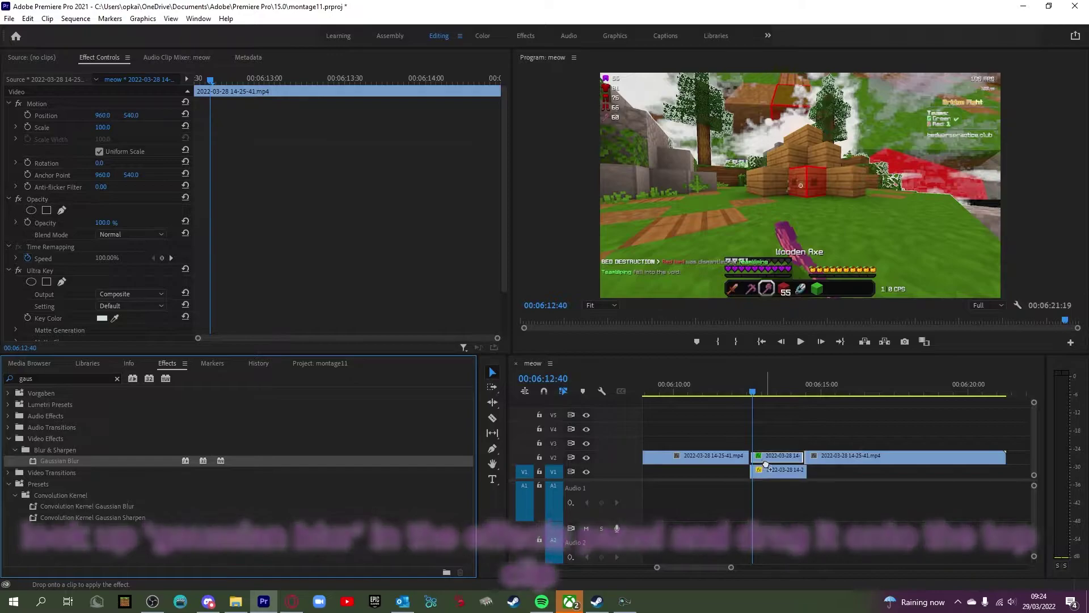
{"action": "scroll", "coordinate": [240, 236], "scroll_direction": "down", "scroll_amount": 5}
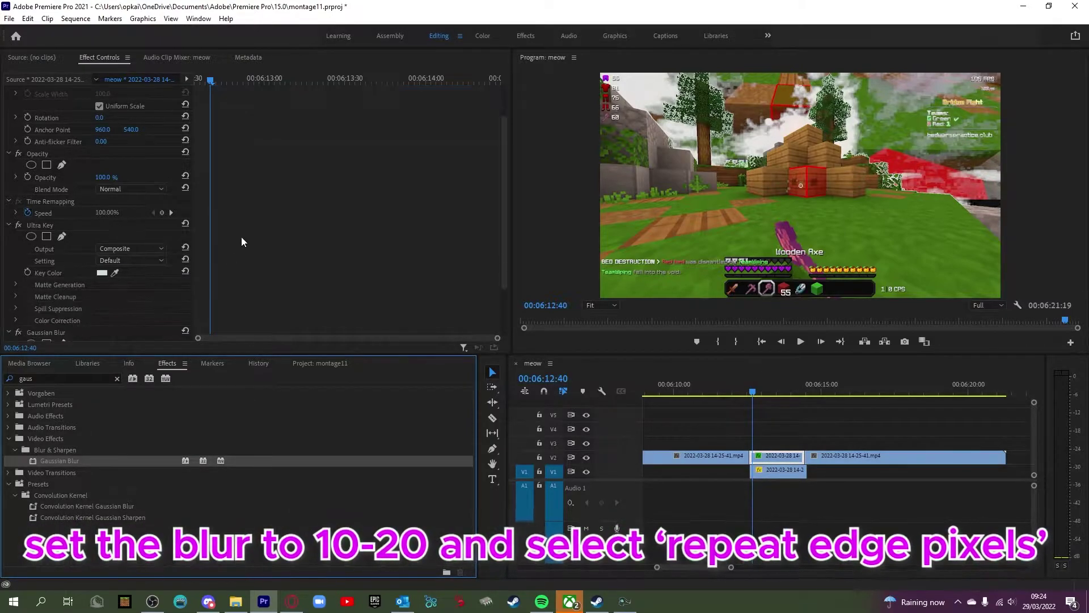
{"action": "left_click", "coordinate": [99, 287]}
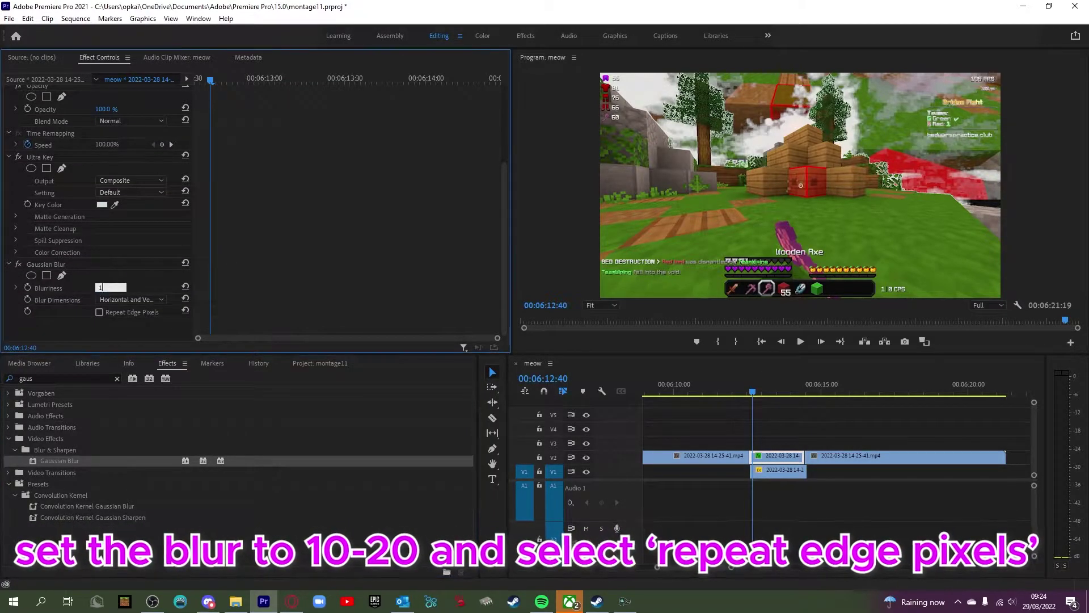
{"action": "type", "text": "10"}
{"action": "key", "text": "Return"}
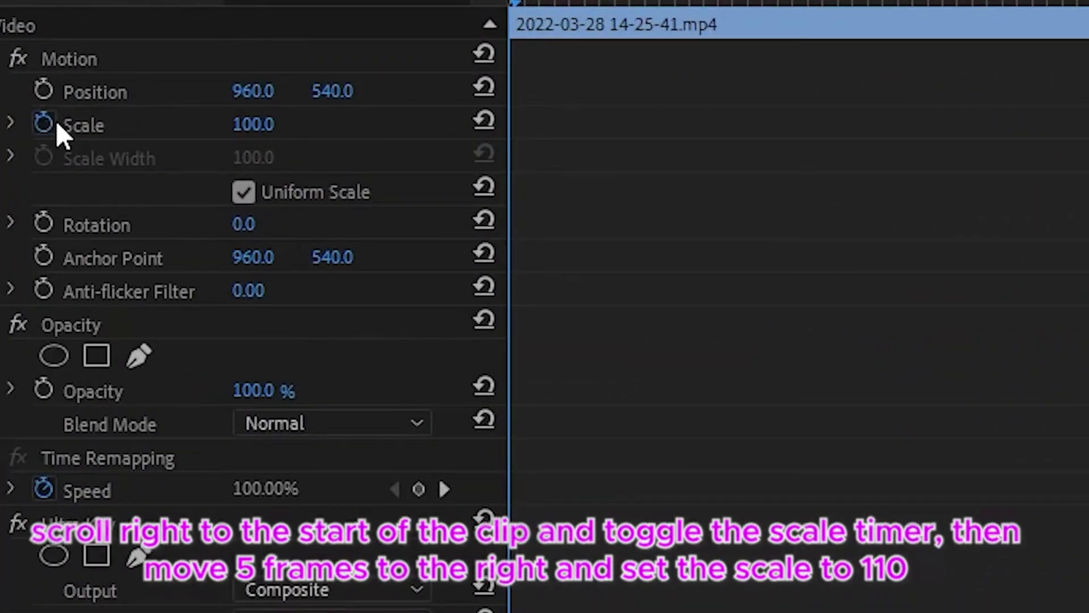
- Keyframe the keyed clip's Scale at 110 five frames in and 105 at its end
{"action": "left_click", "coordinate": [27, 127]}
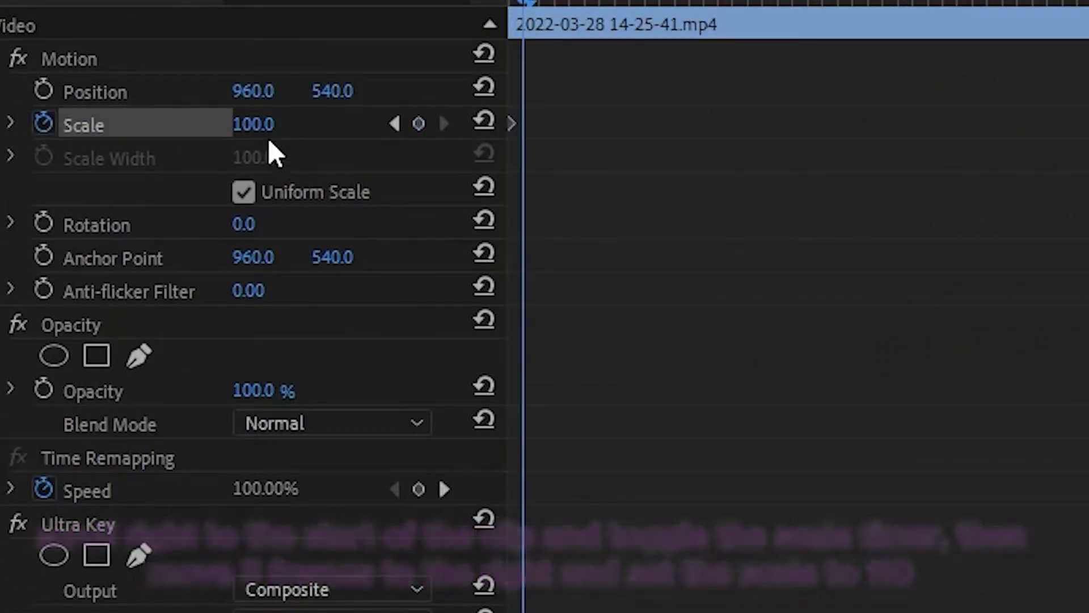
{"action": "key", "text": "Right"}
{"action": "key", "text": "Right"}
{"action": "key", "text": "Right"}
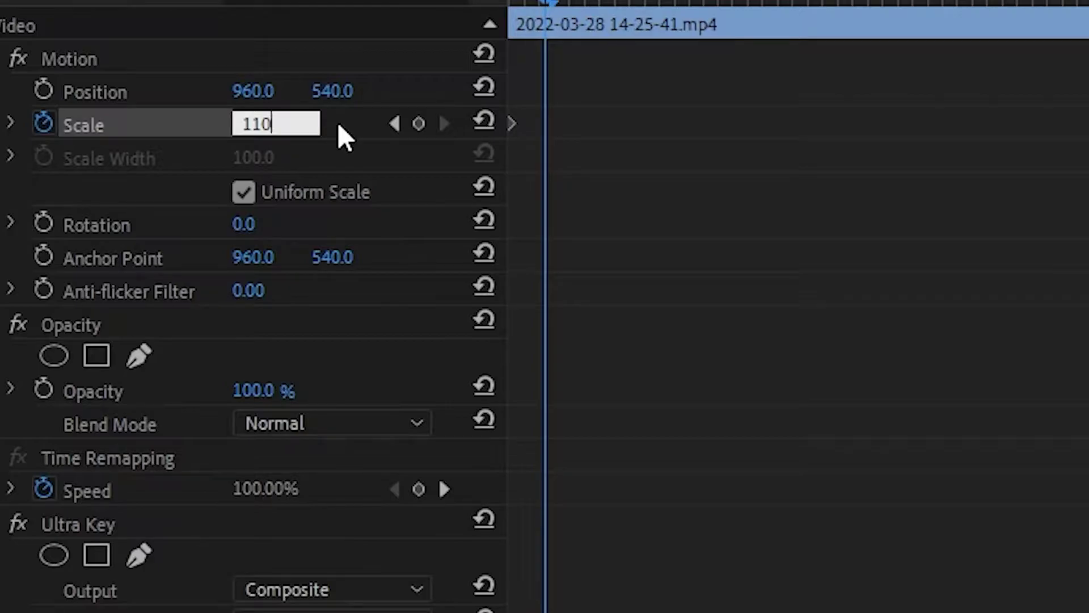
{"action": "key", "text": "Return"}
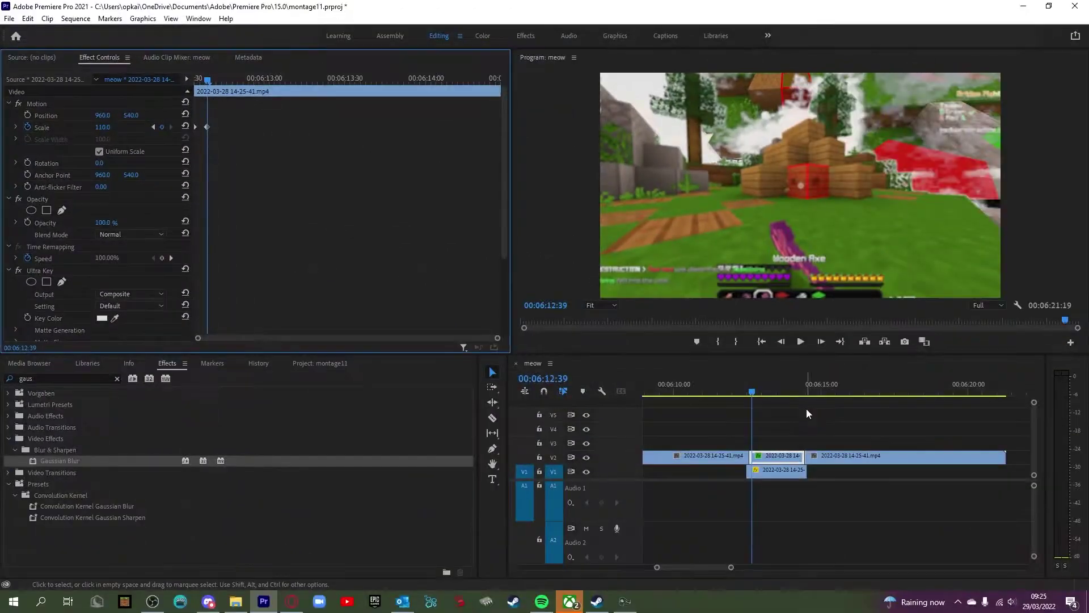
{"action": "left_click_drag", "start_coordinate": [798, 391], "coordinate": [806, 389]}
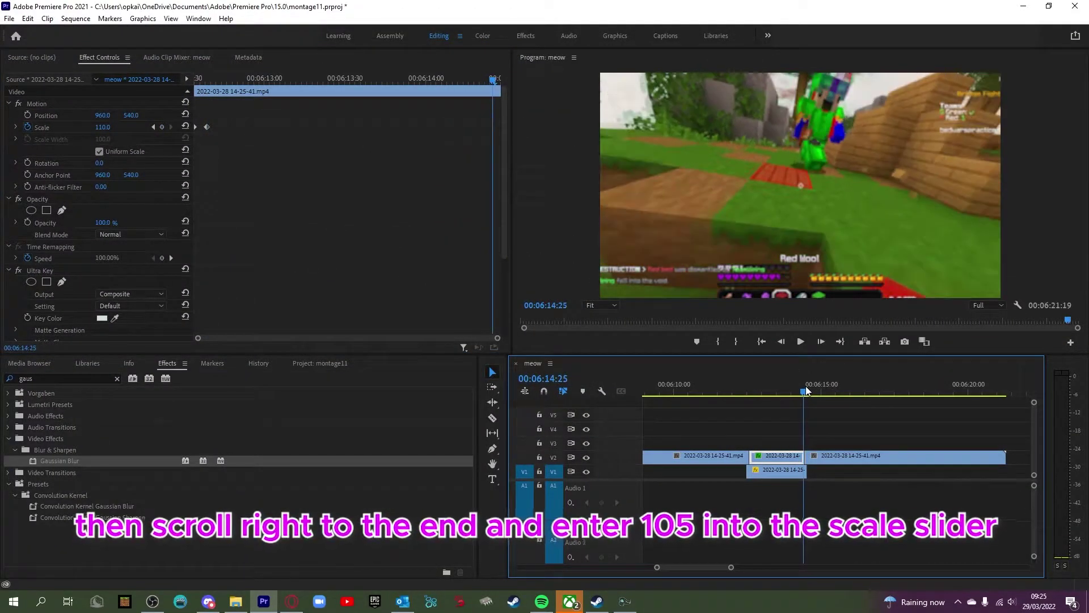
{"action": "left_click", "coordinate": [110, 125]}
{"action": "type", "text": "105"}
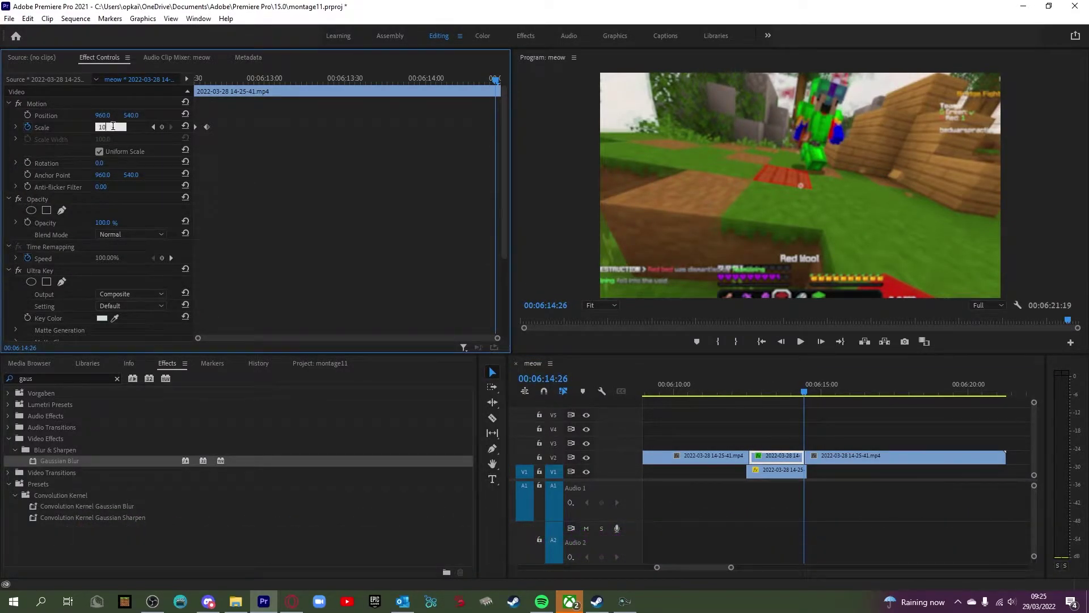
{"action": "key", "text": "Return"}
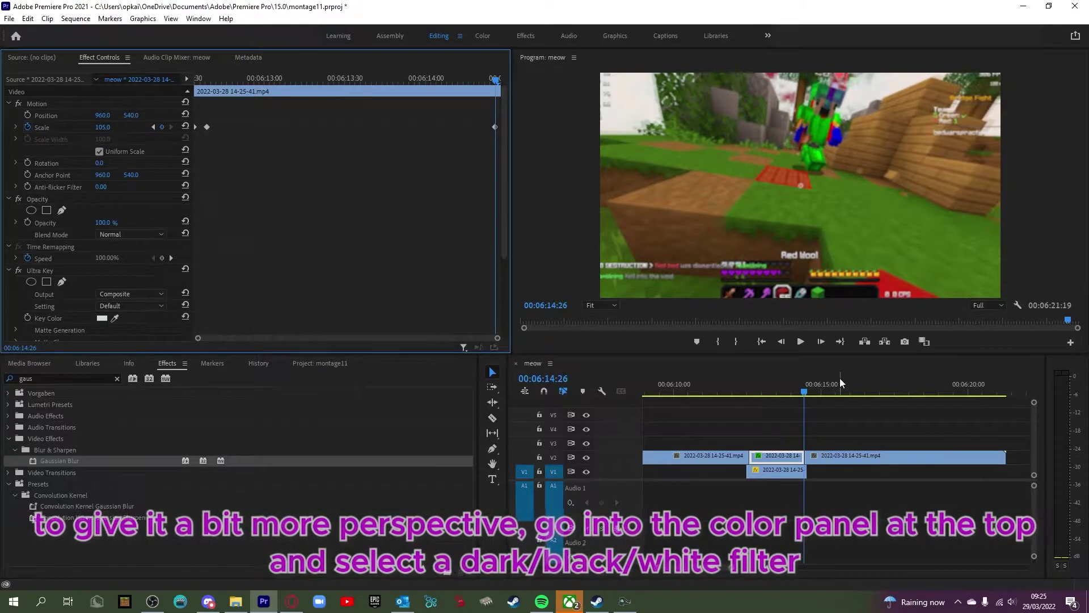
{"action": "left_click", "coordinate": [792, 387]}
- In the Color workspace, apply the Monochrome Fuji ETERNA 250D Kodak 2395 look at 52.2 intensity
{"action": "left_click", "coordinate": [482, 37]}
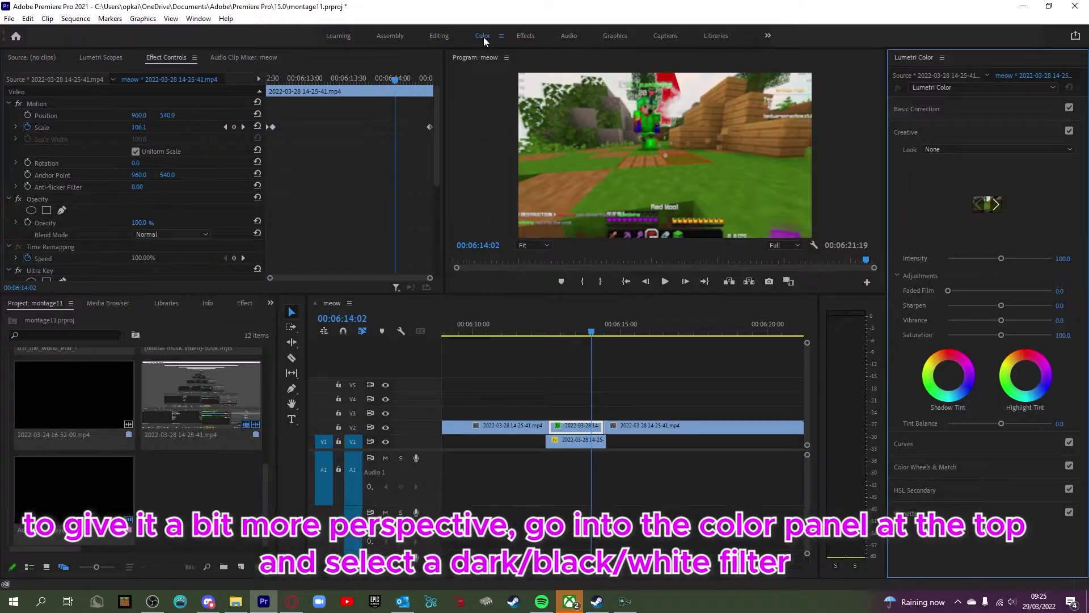
{"action": "left_click", "coordinate": [948, 152]}
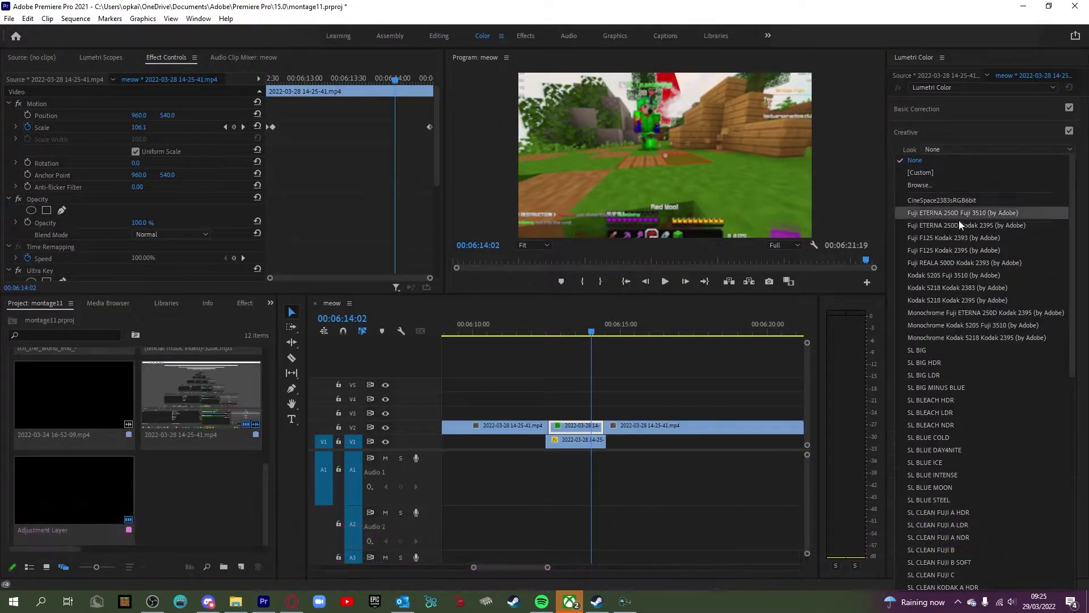
{"action": "left_click", "coordinate": [959, 312]}
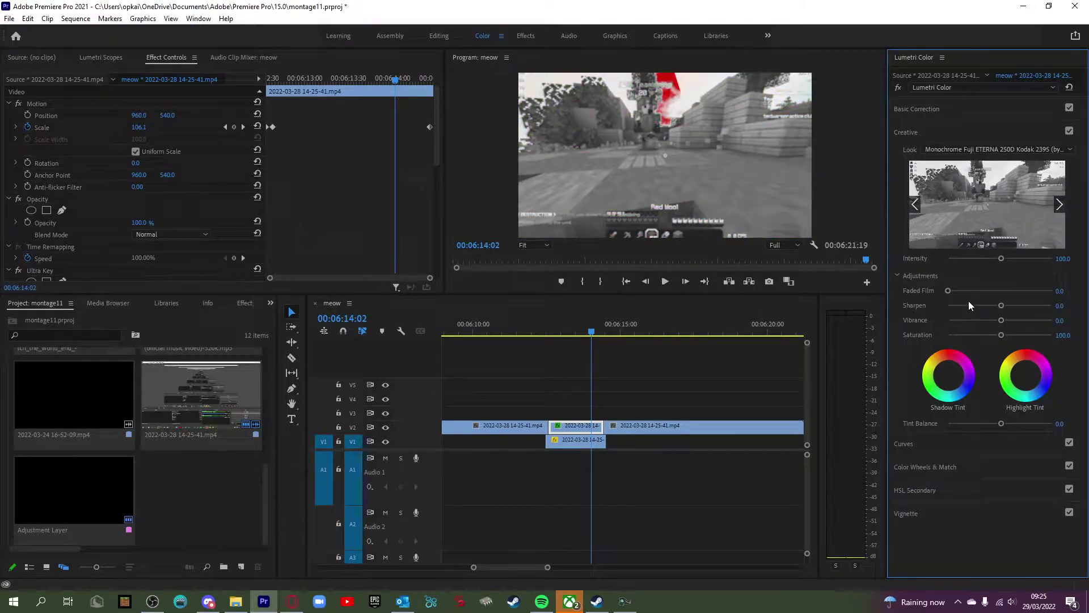
{"action": "left_click_drag", "start_coordinate": [979, 257], "coordinate": [975, 259]}
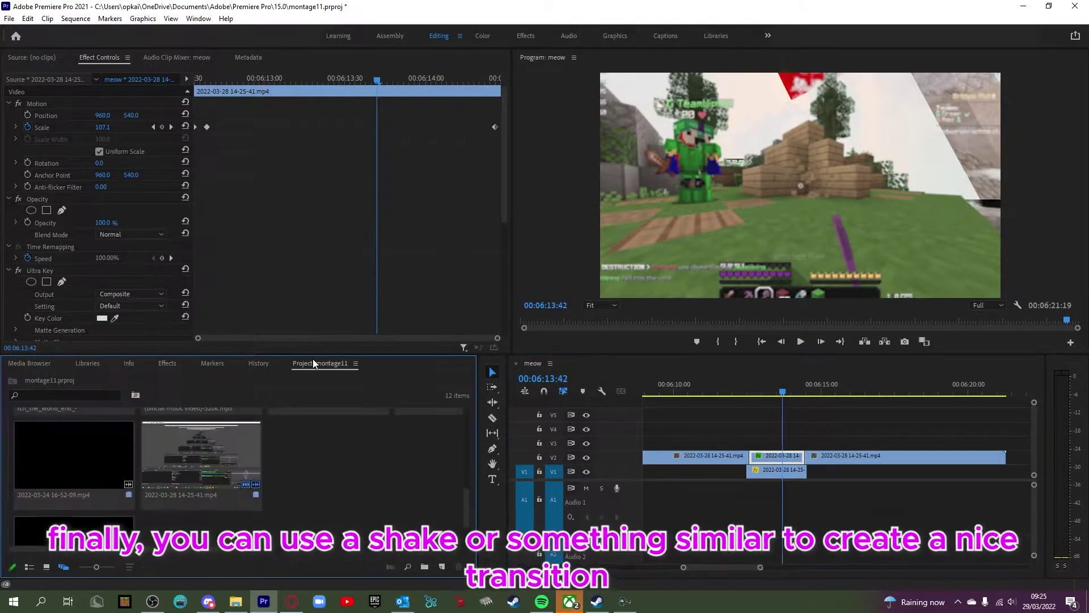
- Move to the end of the keyed clip and shorten the start of the Adjustment Layer
{"action": "scroll", "coordinate": [282, 474], "scroll_direction": "down", "scroll_amount": 2}
{"action": "mouse_move", "coordinate": [52, 496]}
{"action": "left_mouse_down"}
{"action": "mouse_move", "coordinate": [474, 498]}
{"action": "mouse_move", "coordinate": [794, 436]}
{"action": "left_mouse_up"}
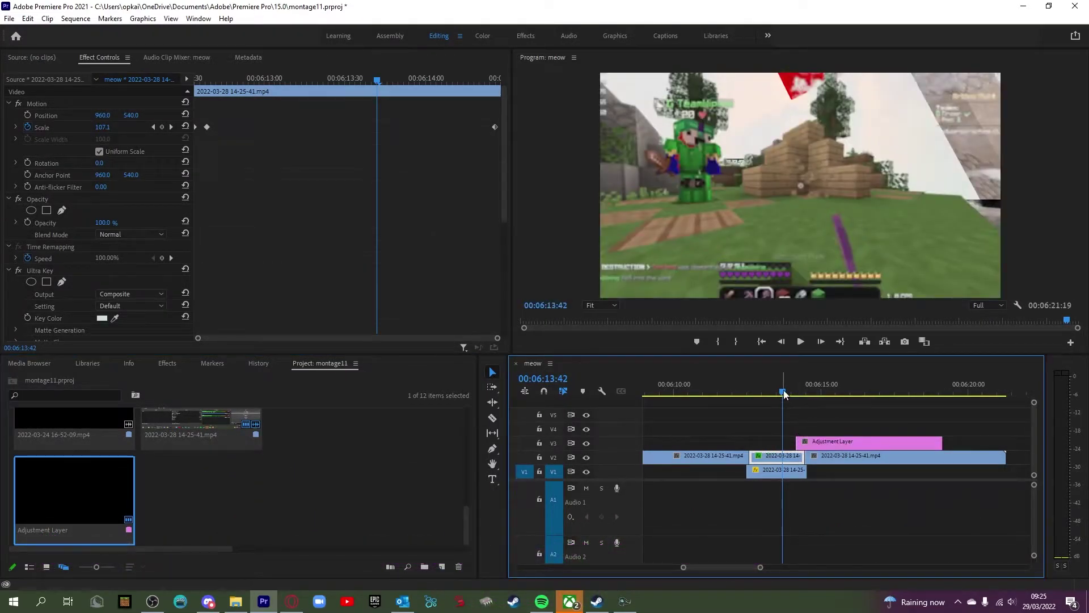
{"action": "left_click_drag", "start_coordinate": [783, 392], "coordinate": [804, 389]}
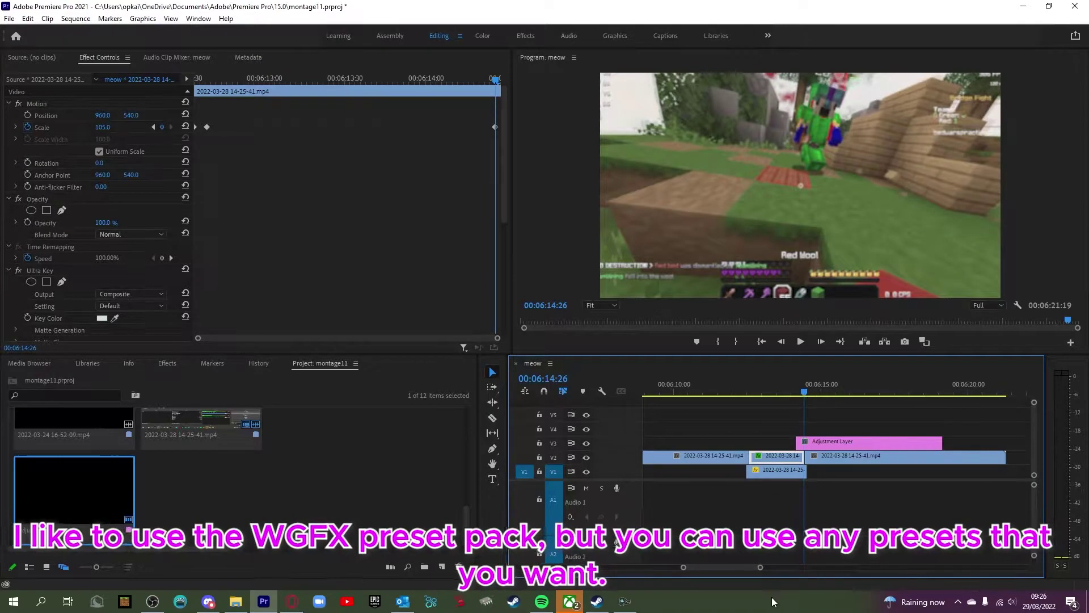
{"action": "scroll", "coordinate": [743, 568], "scroll_direction": "up", "scroll_amount": 3}
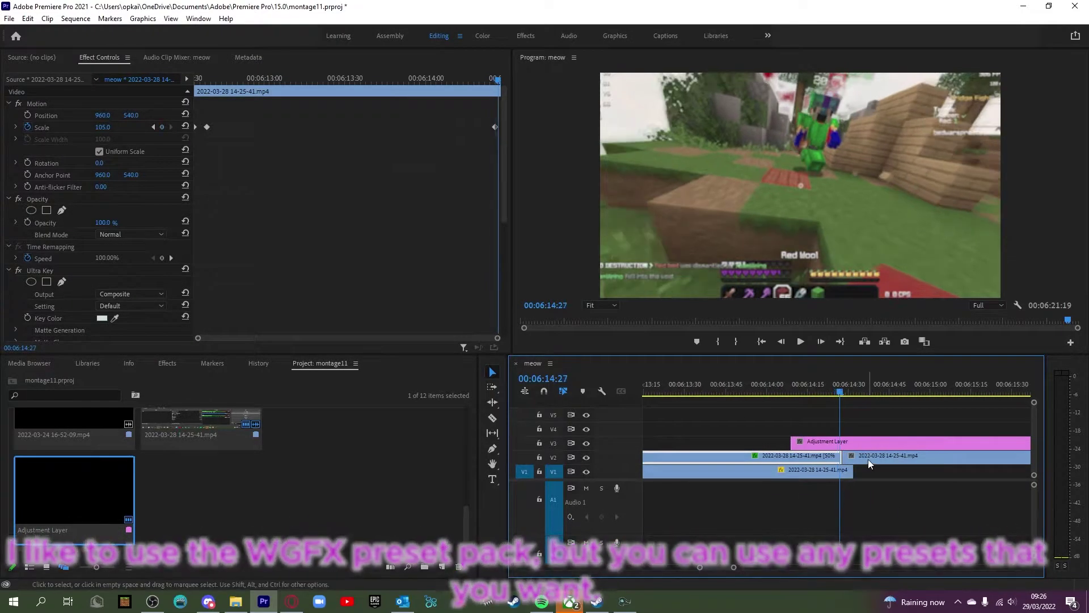
{"action": "key", "text": "Left"}
{"action": "key", "text": "Left"}
{"action": "key", "text": "Left"}
{"action": "left_click_drag", "start_coordinate": [818, 442], "coordinate": [817, 442]}
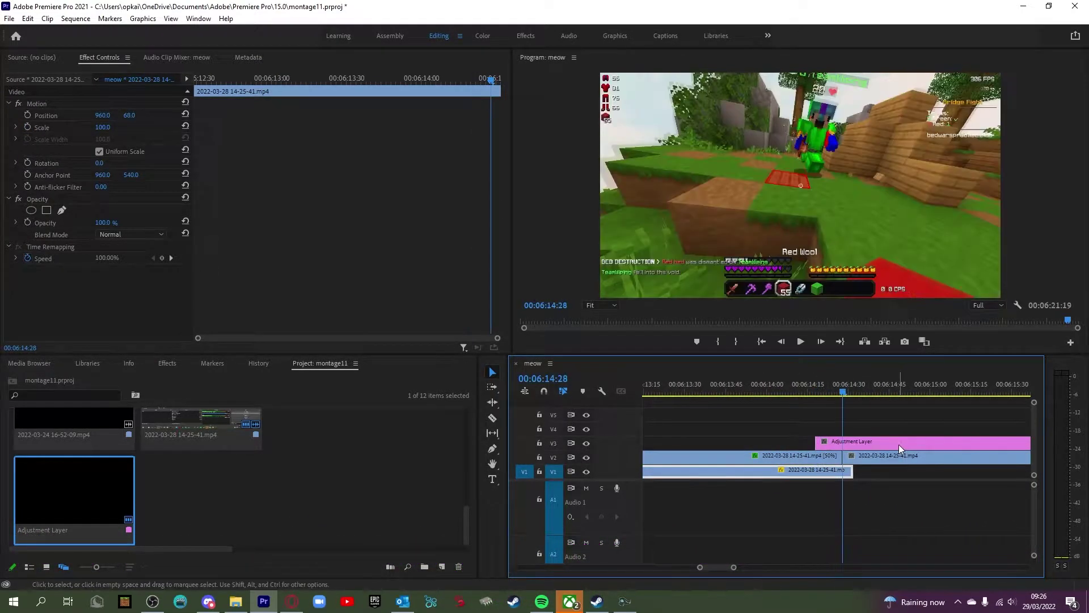
- Cut the Adjustment Layer twice, delete its unwanted last piece, and pick the Shake - Right R preset
{"action": "key", "text": "Right"}
{"action": "key", "text": "Right"}
{"action": "key", "text": "Right"}
{"action": "key", "text": "c"}
{"action": "left_click_drag", "start_coordinate": [863, 395], "coordinate": [870, 395]}
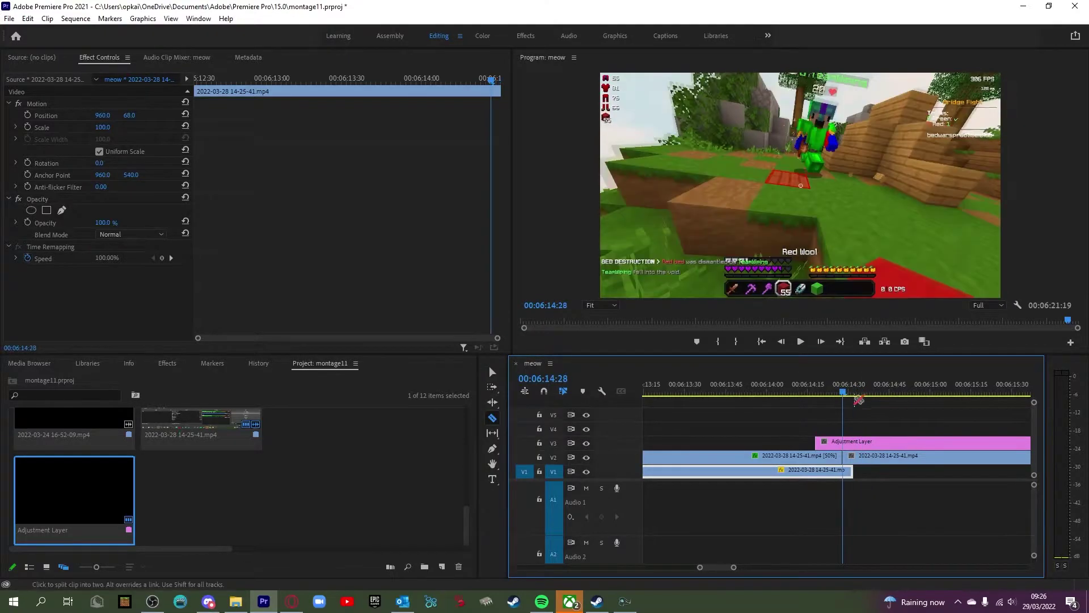
{"action": "left_click", "coordinate": [875, 442]}
{"action": "left_click", "coordinate": [844, 442]}
{"action": "key", "text": "v"}
{"action": "left_click", "coordinate": [890, 443]}
{"action": "key", "text": "Delete"}
{"action": "left_click", "coordinate": [167, 363]}
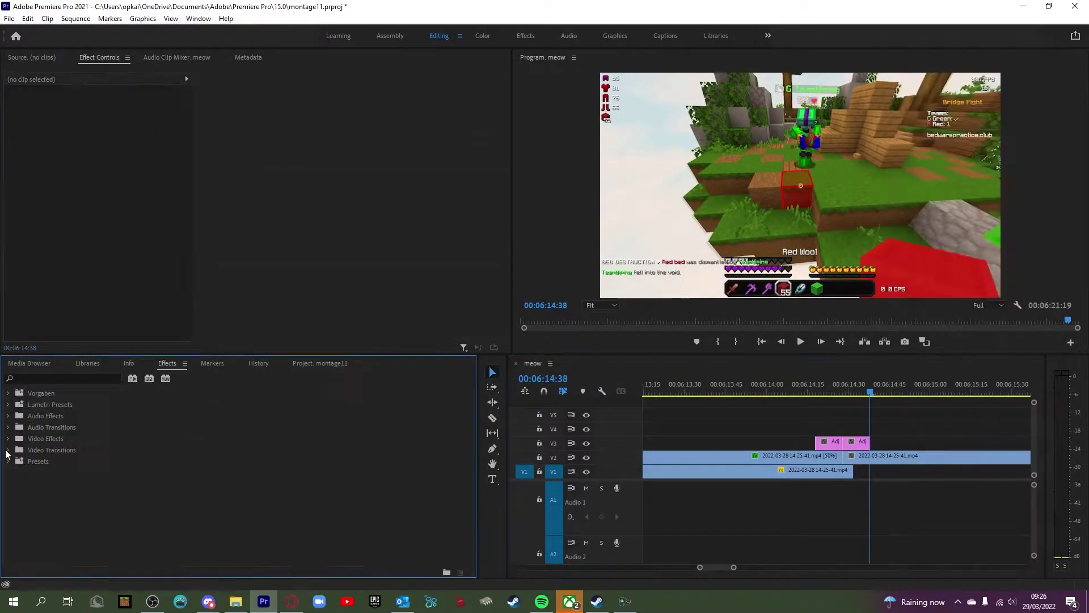
{"action": "left_click", "coordinate": [59, 517]}
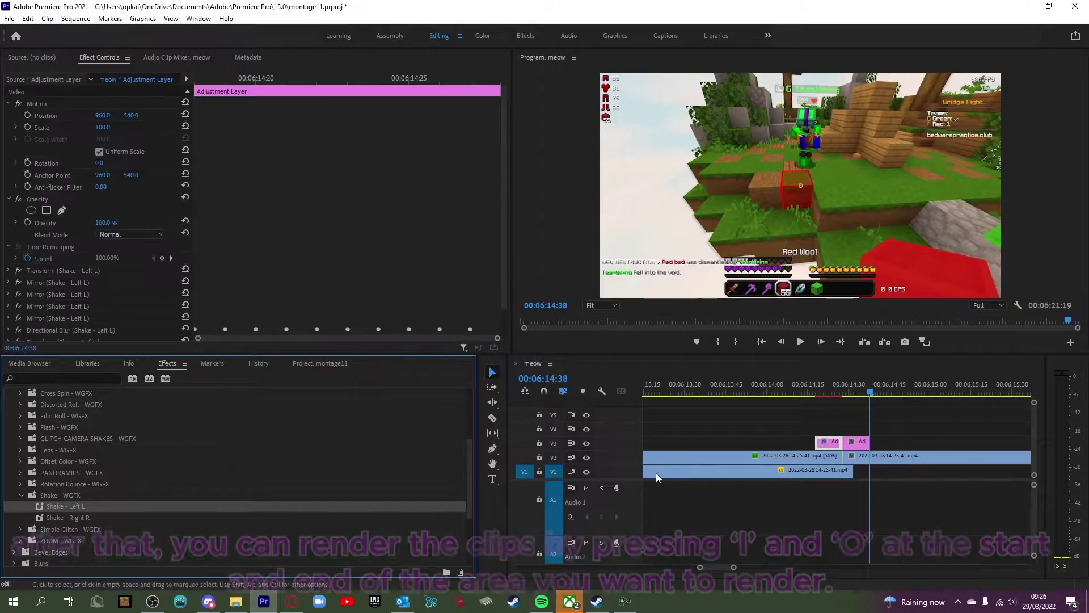
- Set an In point before the effect section and an Out point at 14:38, then open the Sequence menu
{"action": "left_click_drag", "start_coordinate": [863, 383], "coordinate": [815, 397]}
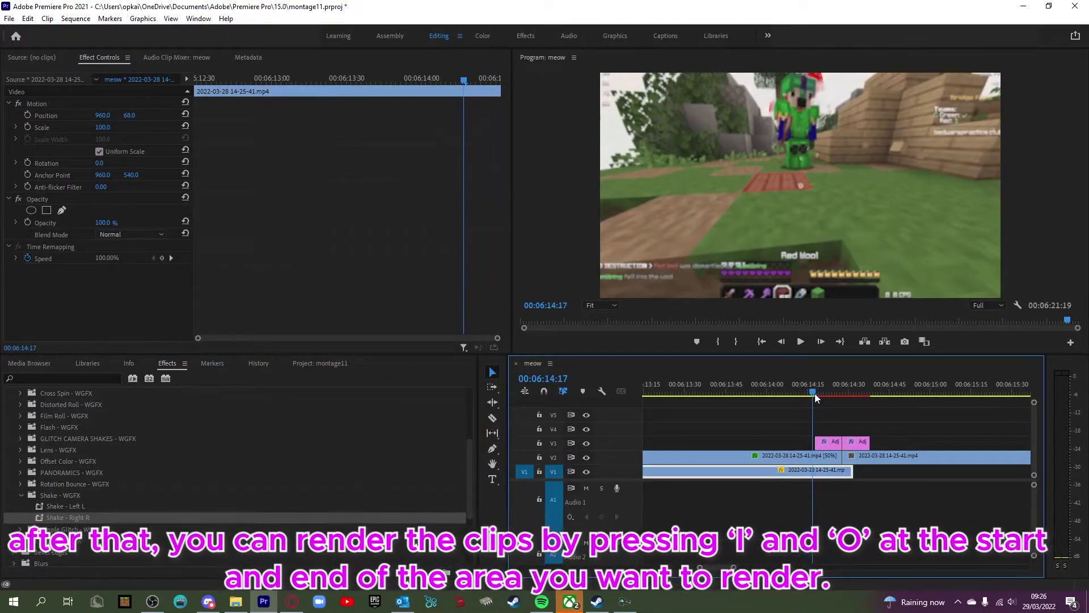
{"action": "key", "text": "i"}
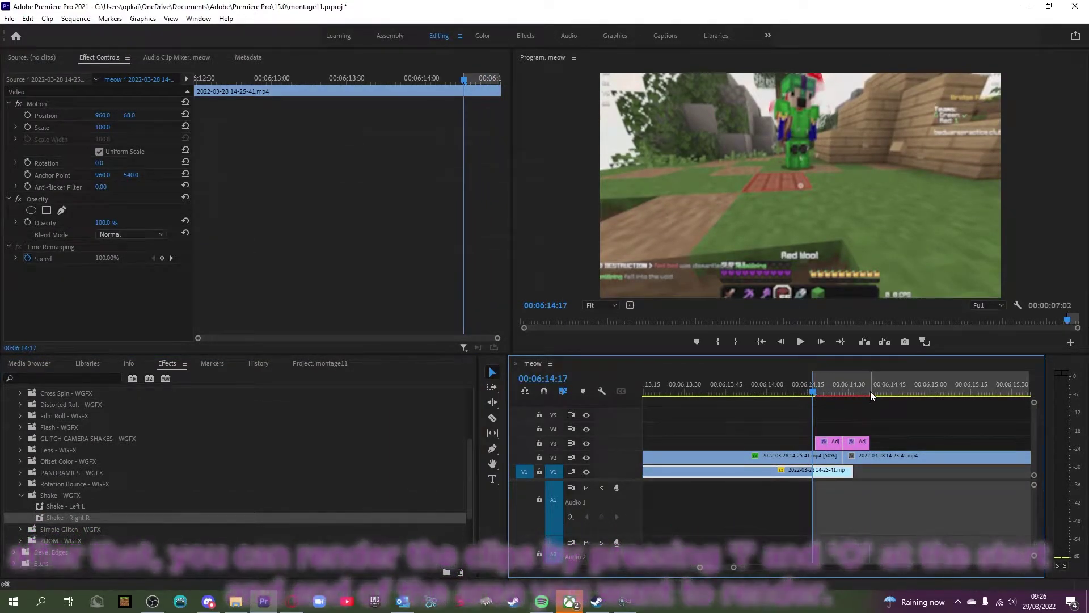
{"action": "left_click", "coordinate": [871, 392]}
{"action": "key", "text": "o"}
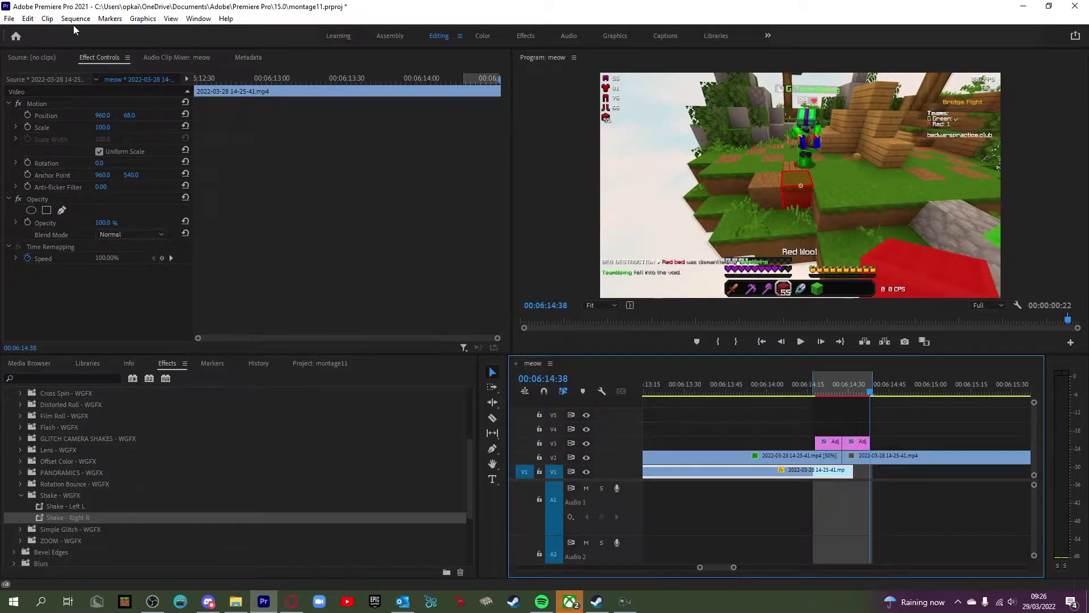
{"action": "left_click", "coordinate": [76, 19]}
- Render the marked In-to-Out range of the 'meow' sequence
{"action": "left_click", "coordinate": [85, 62]}
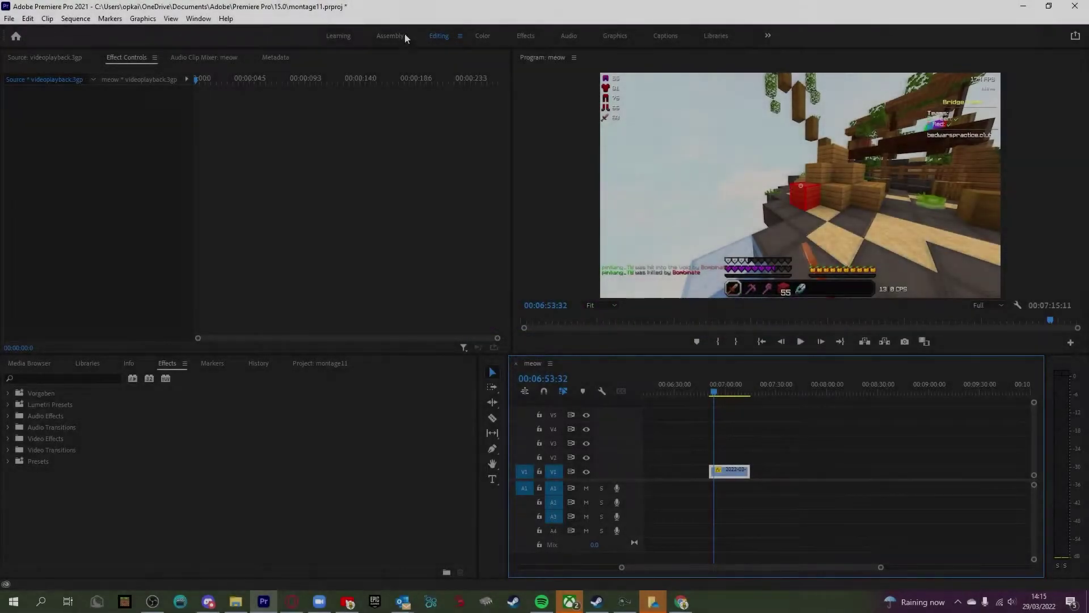
- In the Color workspace, apply the Monochrome Fuji ETERNA 250D Kodak 2395 look at about 52 intensity
{"action": "left_click", "coordinate": [479, 36]}
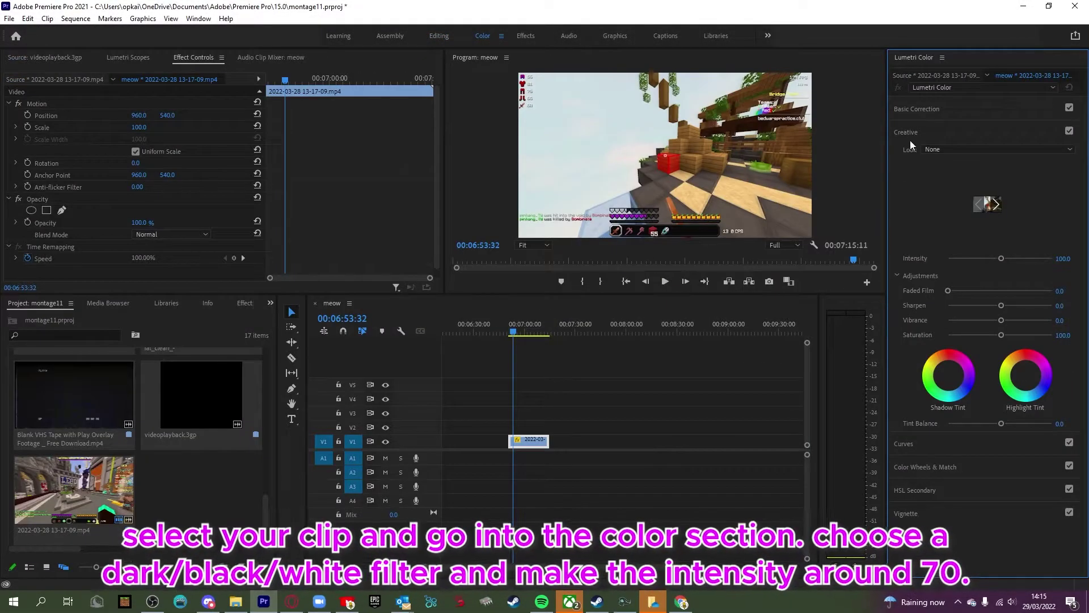
{"action": "left_click", "coordinate": [945, 149]}
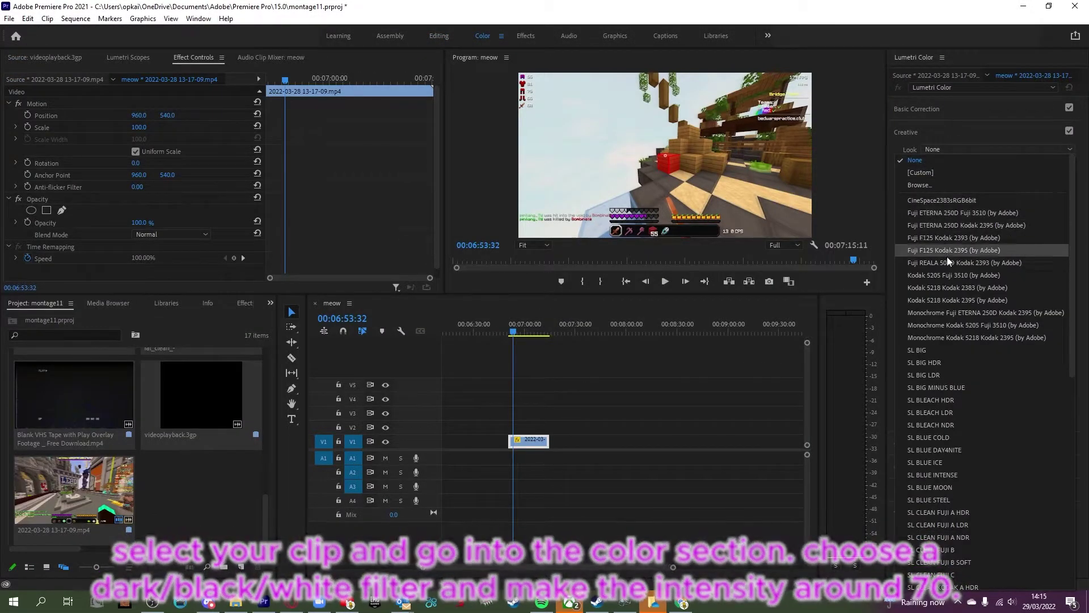
{"action": "left_click", "coordinate": [950, 312]}
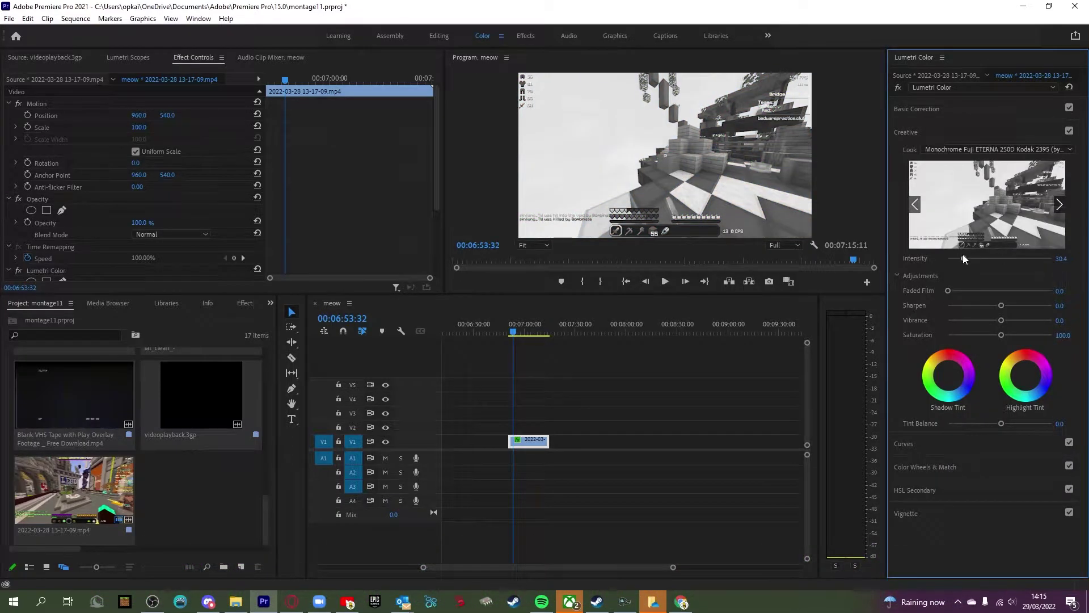
{"action": "left_click_drag", "start_coordinate": [965, 256], "coordinate": [975, 257]}
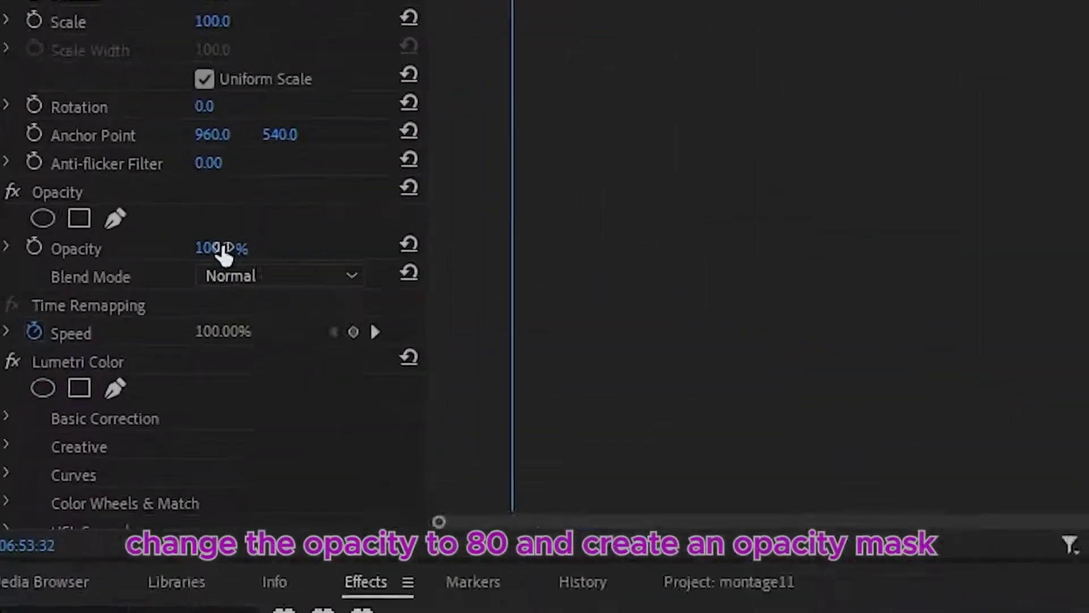
- Set the clip's opacity to 80% and add an ellipse mask feathered to about 291
{"action": "left_click", "coordinate": [146, 220]}
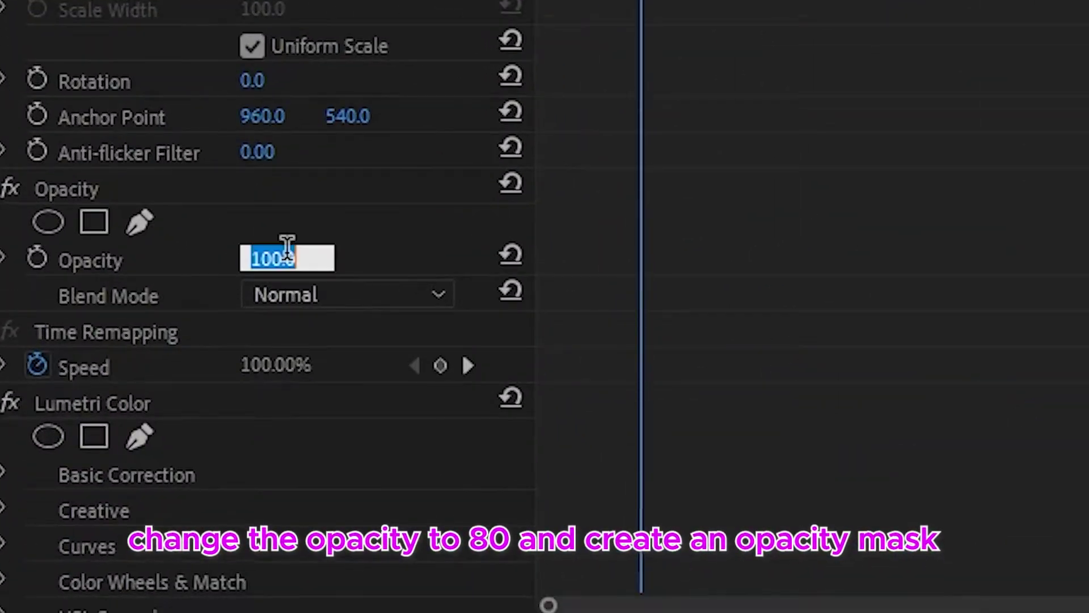
{"action": "type", "text": "80"}
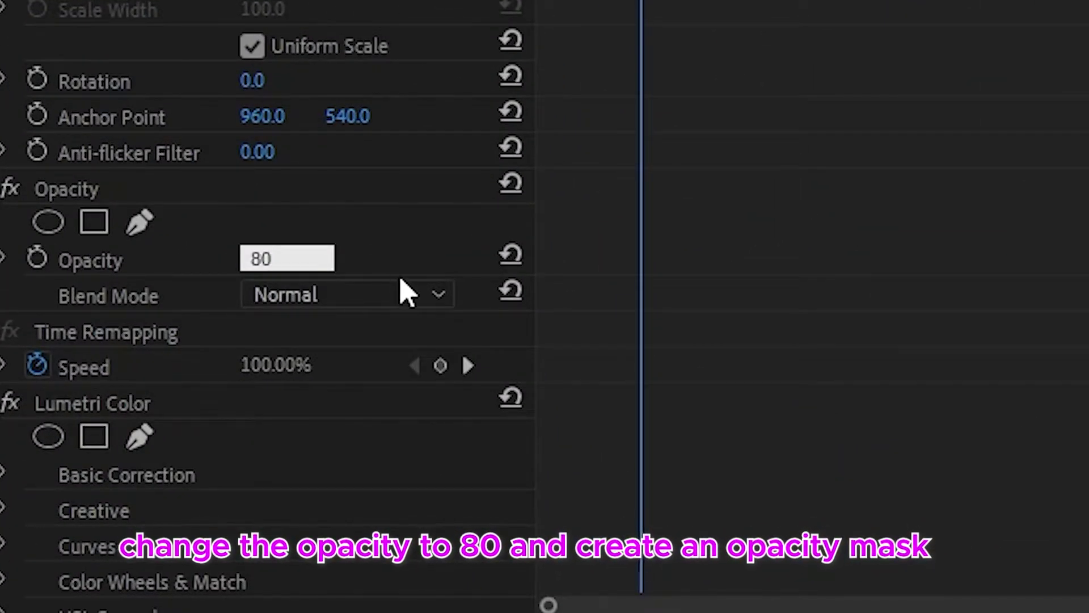
{"action": "key", "text": "Return"}
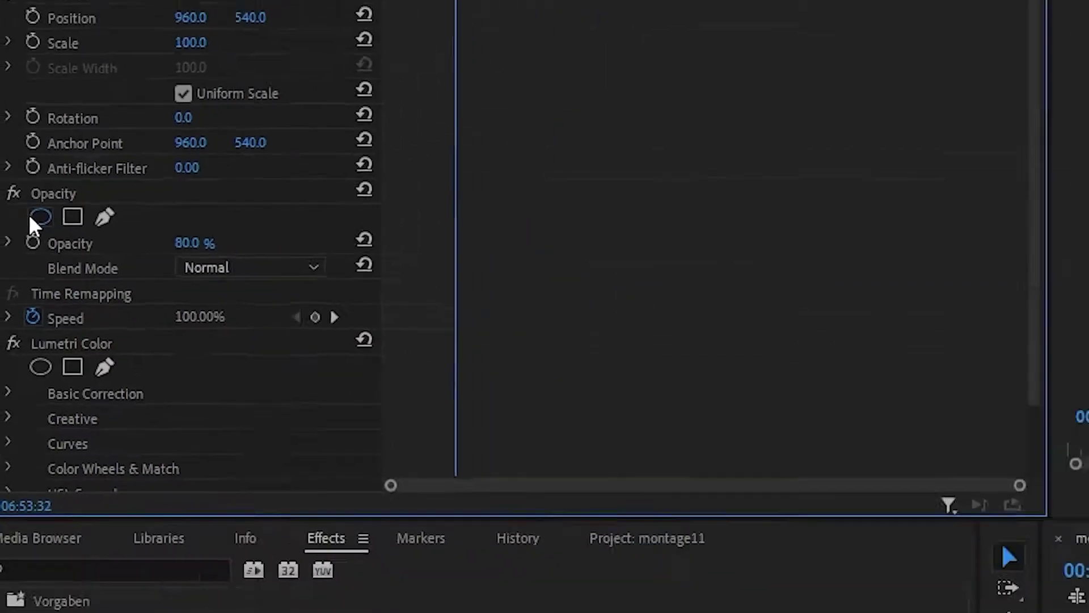
{"action": "left_click", "coordinate": [39, 224]}
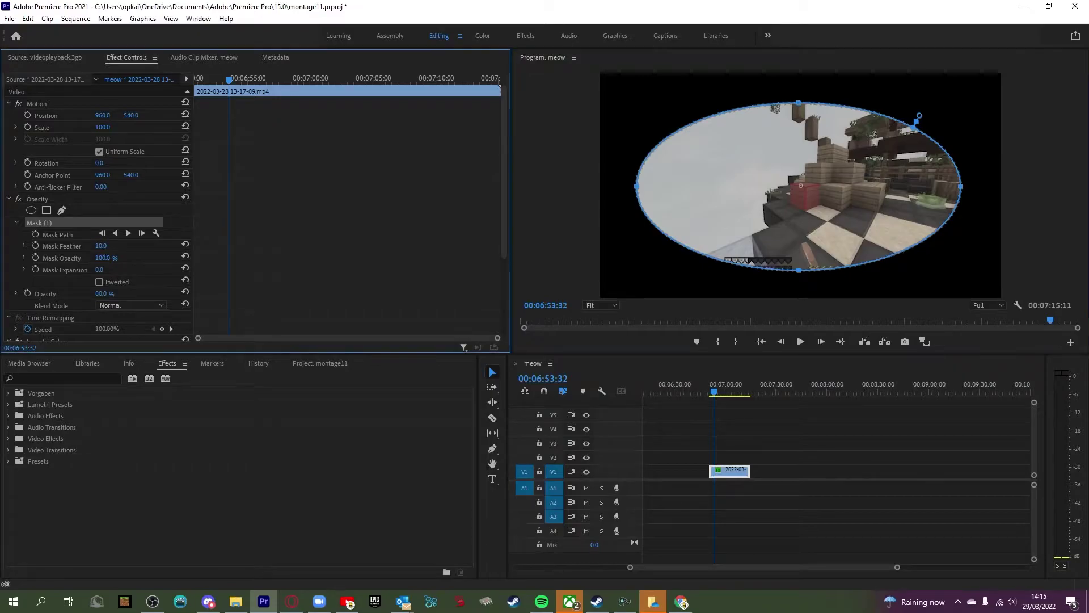
{"action": "left_click_drag", "start_coordinate": [100, 245], "coordinate": [170, 246]}
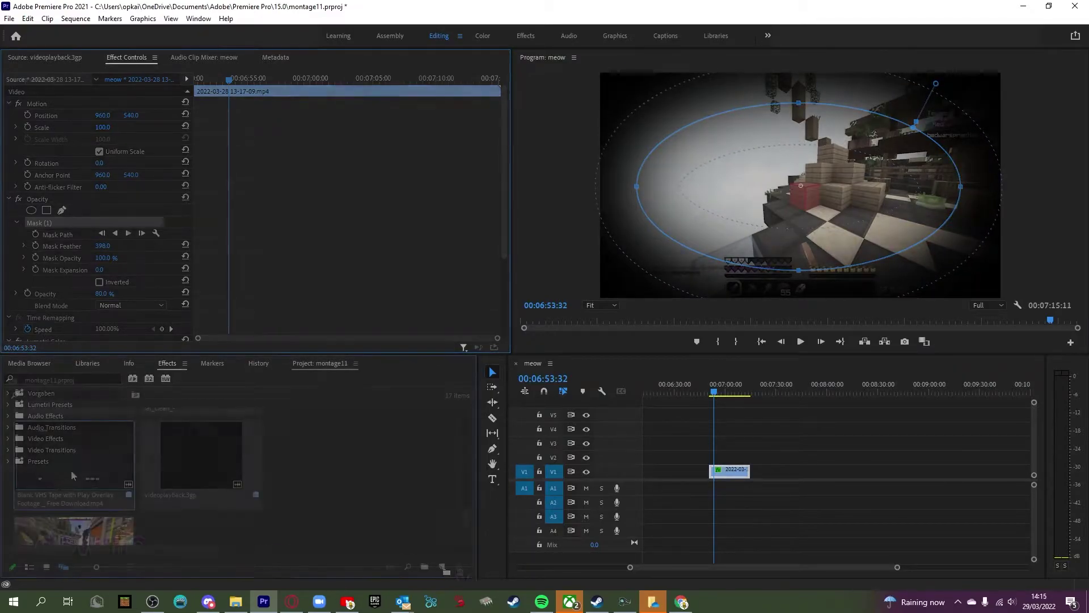
{"action": "left_click", "coordinate": [71, 468]}
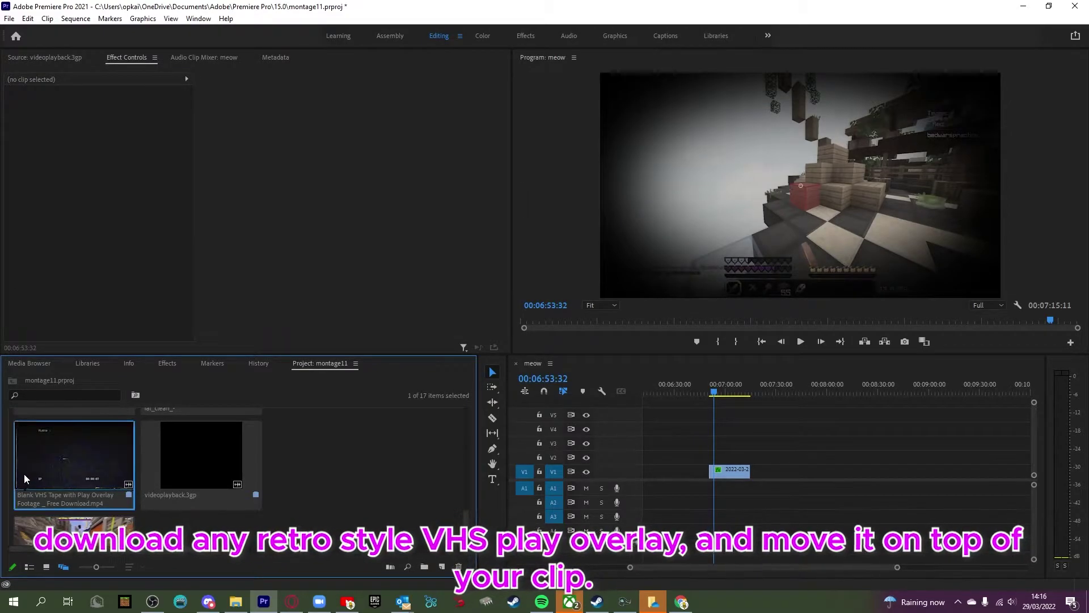
- Place the Blank VHS Tape overlay above the clip, scale it to fill the frame, and blend in Screen mode
{"action": "mouse_move", "coordinate": [23, 474]}
{"action": "left_mouse_down"}
{"action": "mouse_move", "coordinate": [719, 528]}
{"action": "mouse_move", "coordinate": [714, 503]}
{"action": "left_mouse_up"}
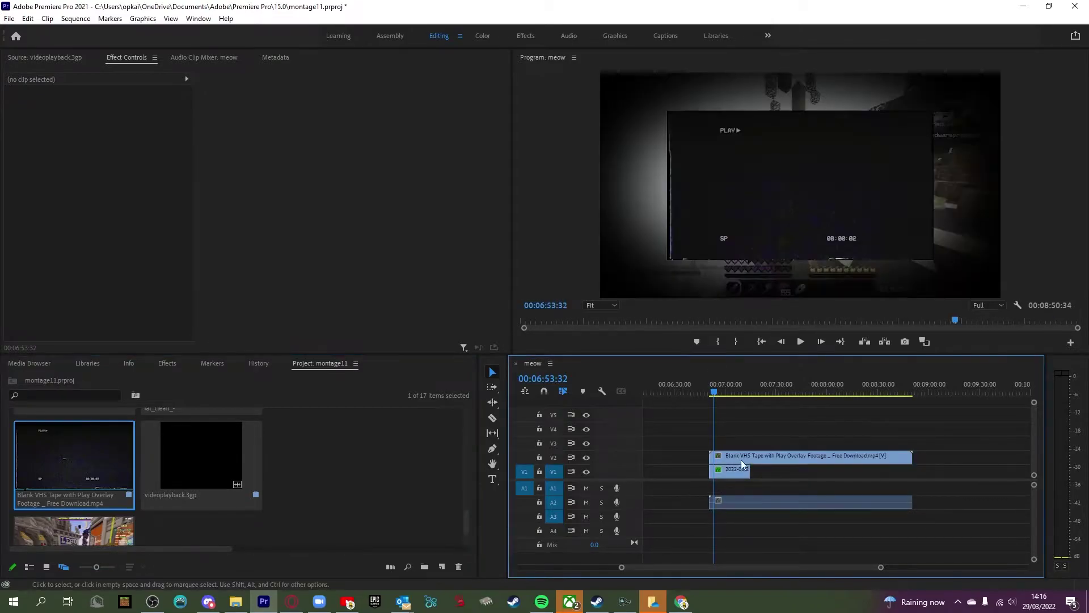
{"action": "left_click", "coordinate": [776, 221]}
{"action": "left_click_drag", "start_coordinate": [668, 112], "coordinate": [611, 82]}
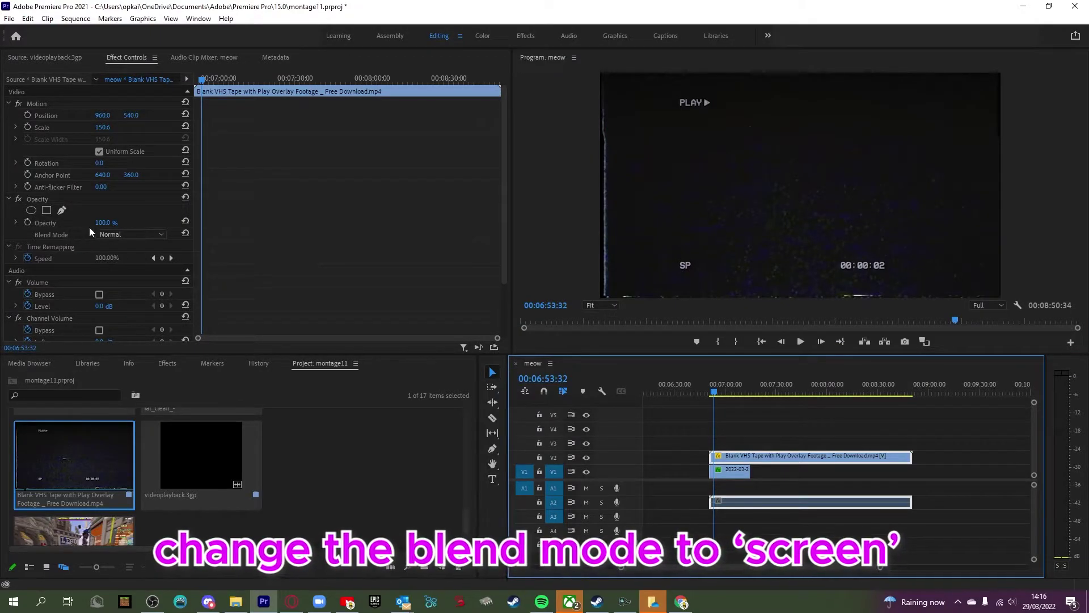
{"action": "left_click", "coordinate": [105, 234]}
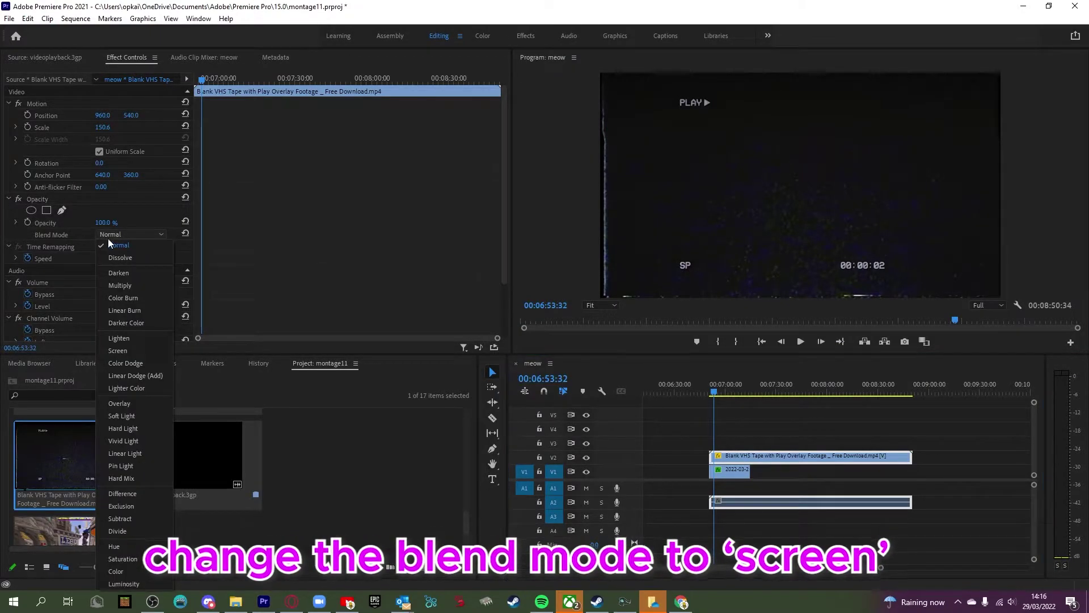
{"action": "left_click", "coordinate": [111, 350]}
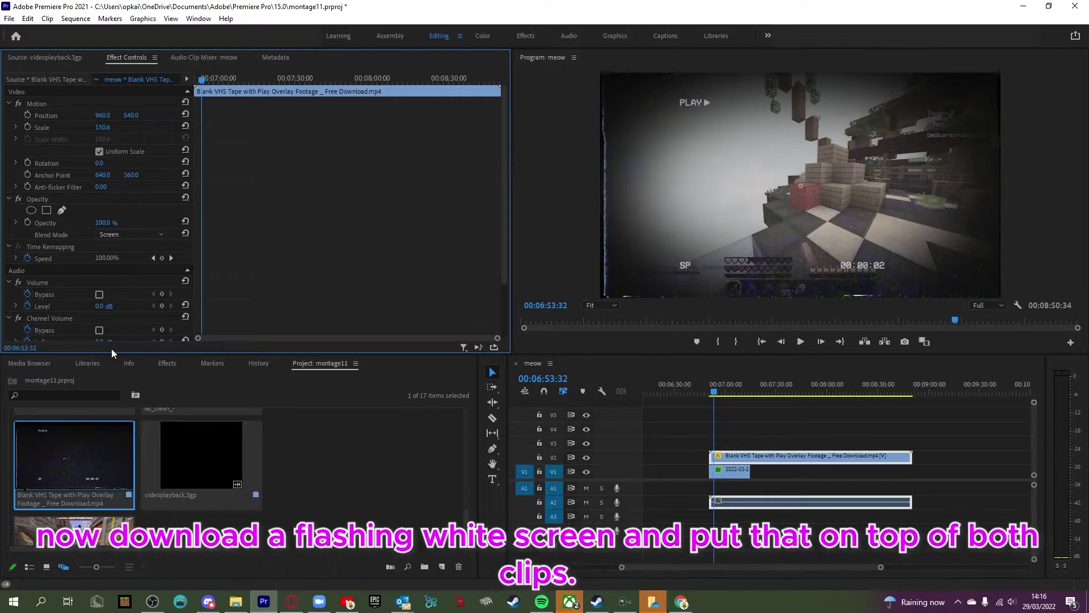
- Place videoplayback.3gp on the top track, scale it to fill the frame, and set its speed to 500%
{"action": "mouse_move", "coordinate": [169, 451]}
{"action": "left_mouse_down"}
{"action": "mouse_move", "coordinate": [458, 530]}
{"action": "mouse_move", "coordinate": [712, 516]}
{"action": "left_mouse_up"}
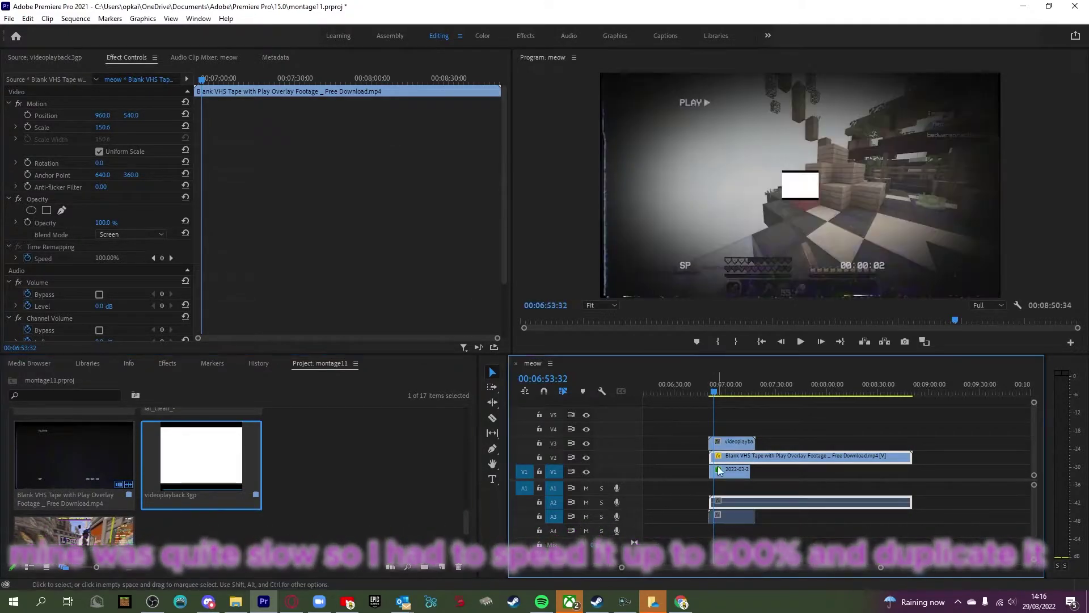
{"action": "left_click_drag", "start_coordinate": [782, 170], "coordinate": [407, 19]}
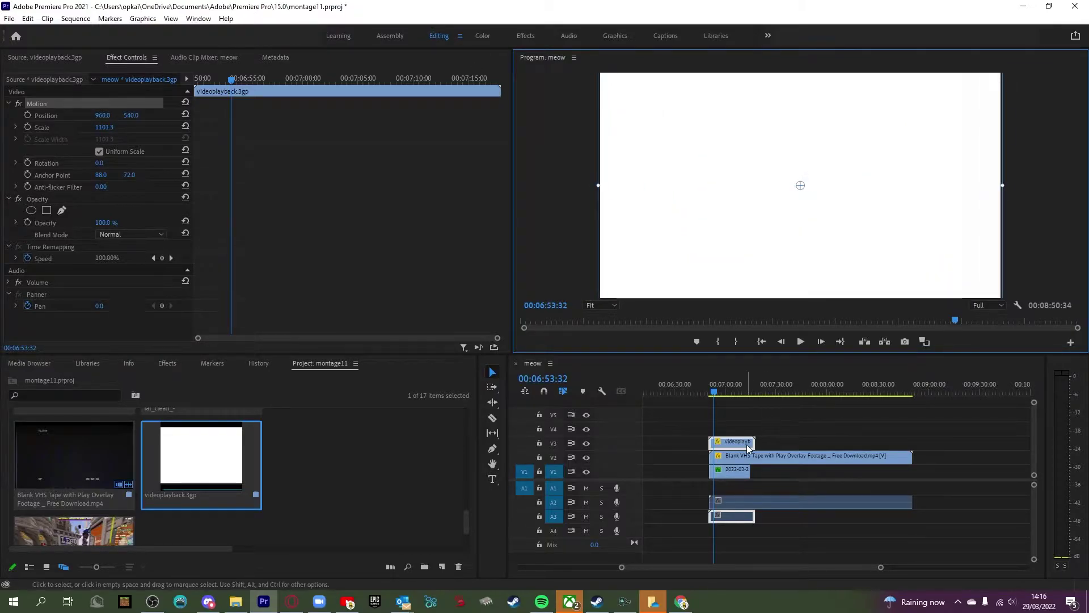
{"action": "right_click", "coordinate": [748, 448]}
{"action": "left_click", "coordinate": [771, 323]}
{"action": "type", "text": "500"}
{"action": "key", "text": "Return"}
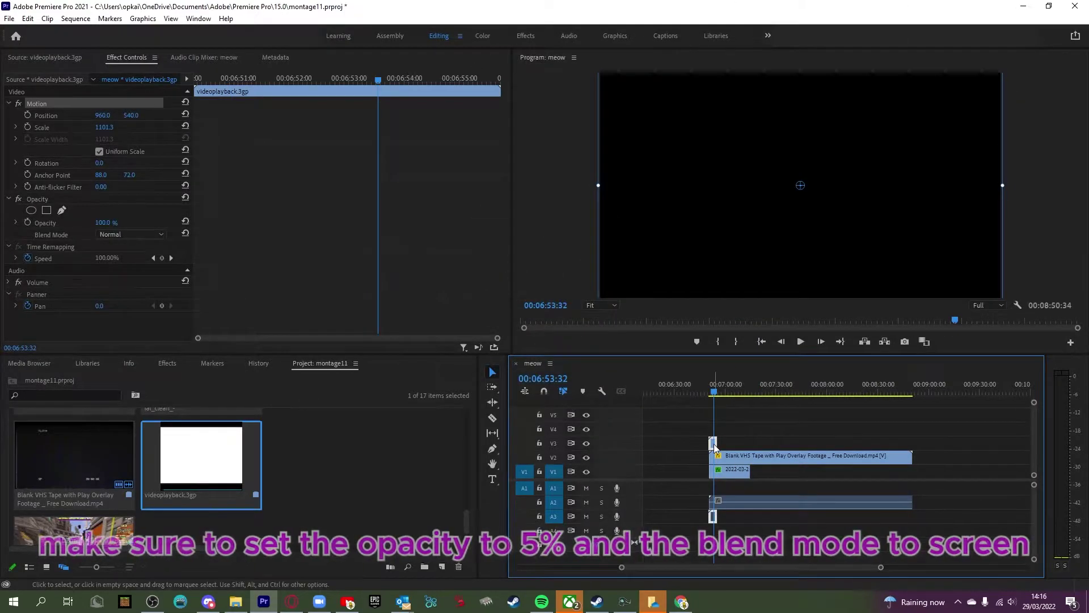
- Set the flash clip's blend mode to Screen and duplicate it further along the track
{"action": "left_click", "coordinate": [121, 237]}
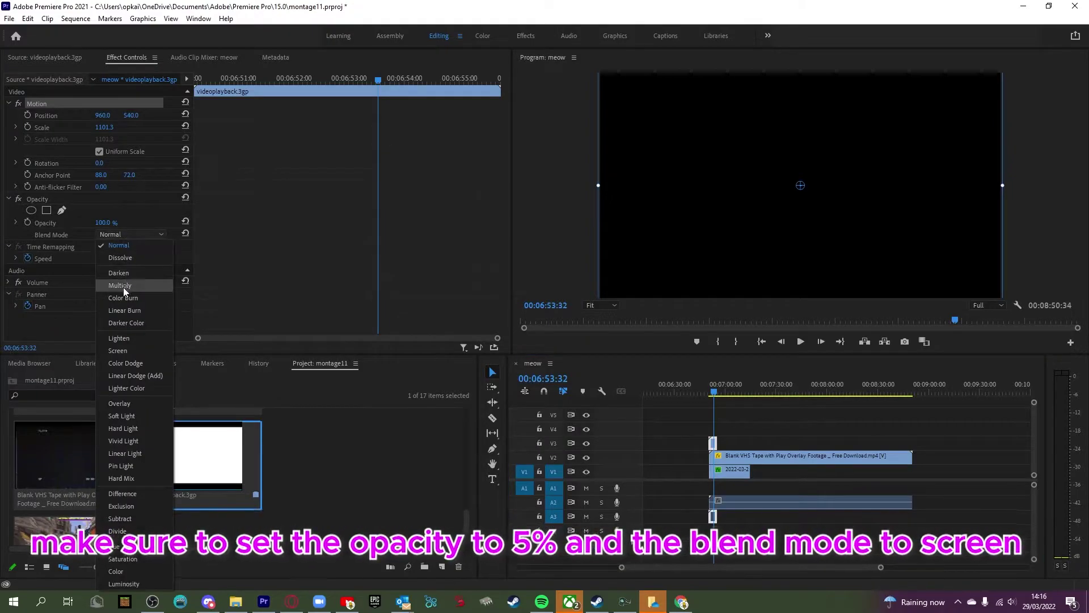
{"action": "left_click", "coordinate": [118, 351]}
{"action": "left_click", "coordinate": [118, 220]}
{"action": "type", "text": "5"}
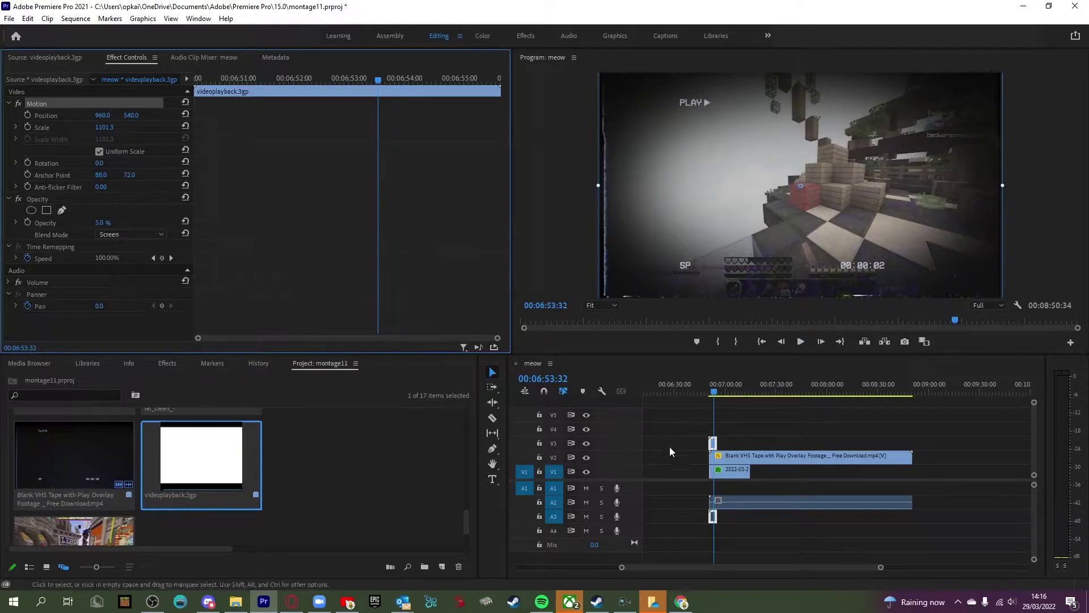
{"action": "left_click_drag", "start_coordinate": [713, 444], "coordinate": [749, 437]}
{"action": "double_click", "coordinate": [721, 443]}
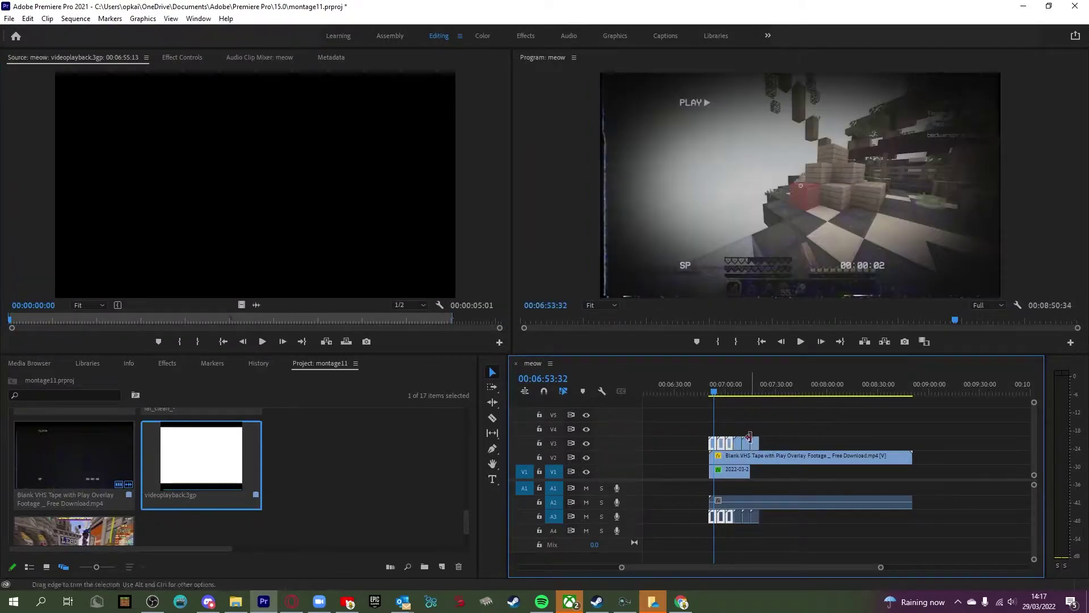
- Mark the Out point at the end of the VHS section and render In to Out
{"action": "left_click_drag", "start_coordinate": [715, 393], "coordinate": [707, 389]}
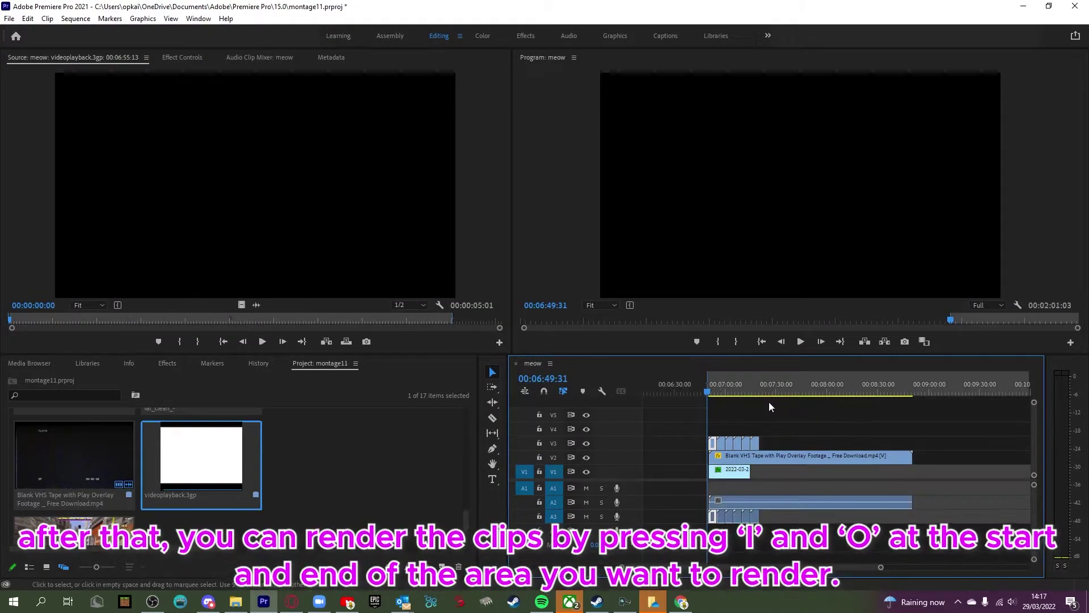
{"action": "left_click", "coordinate": [768, 389]}
{"action": "key", "text": "o"}
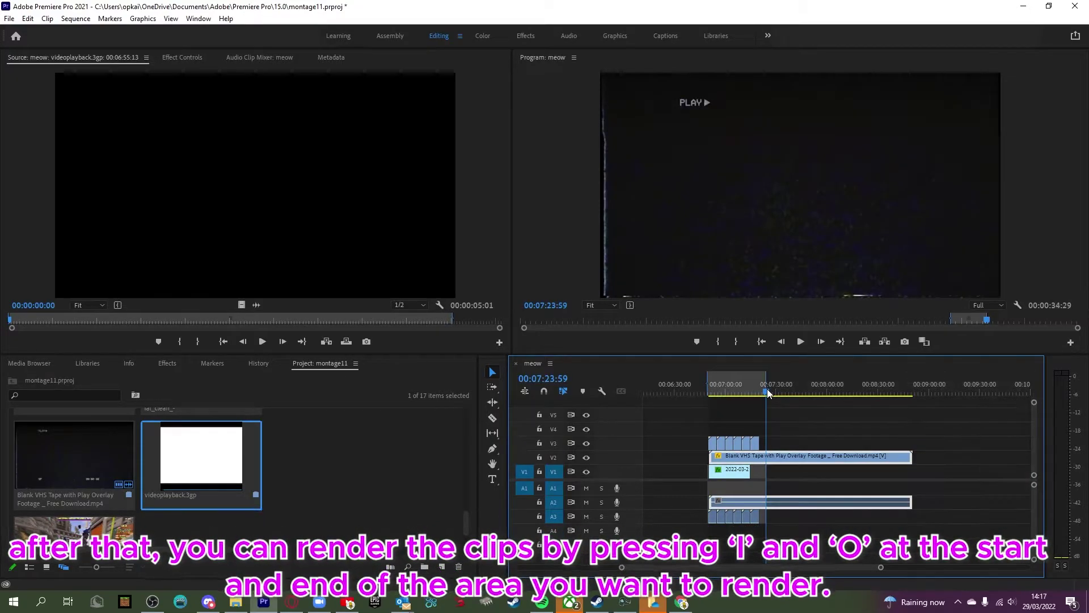
{"action": "left_click", "coordinate": [75, 18]}
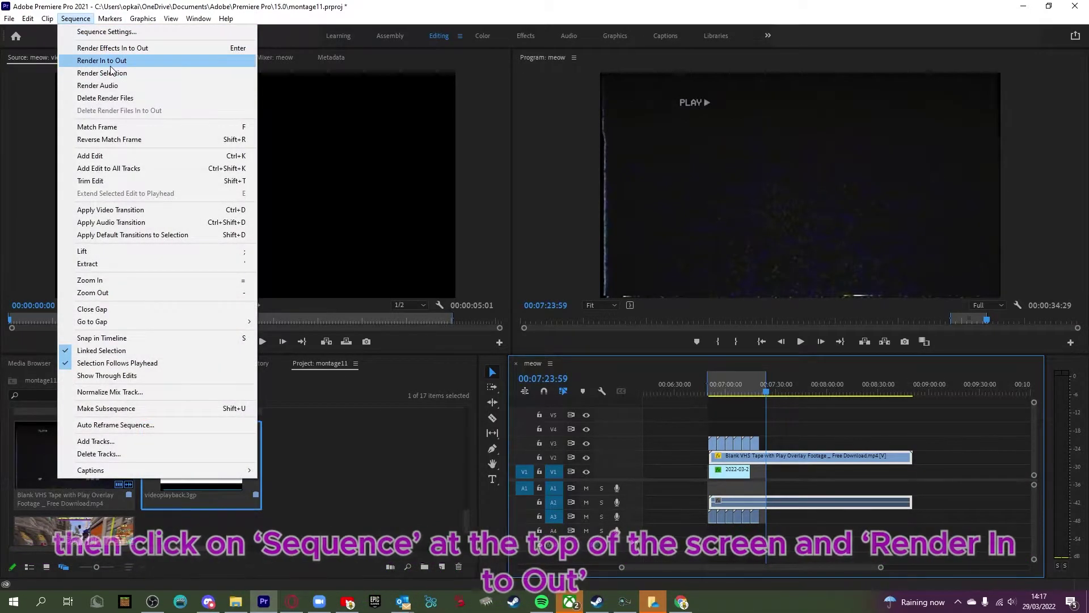
{"action": "left_click", "coordinate": [118, 64]}
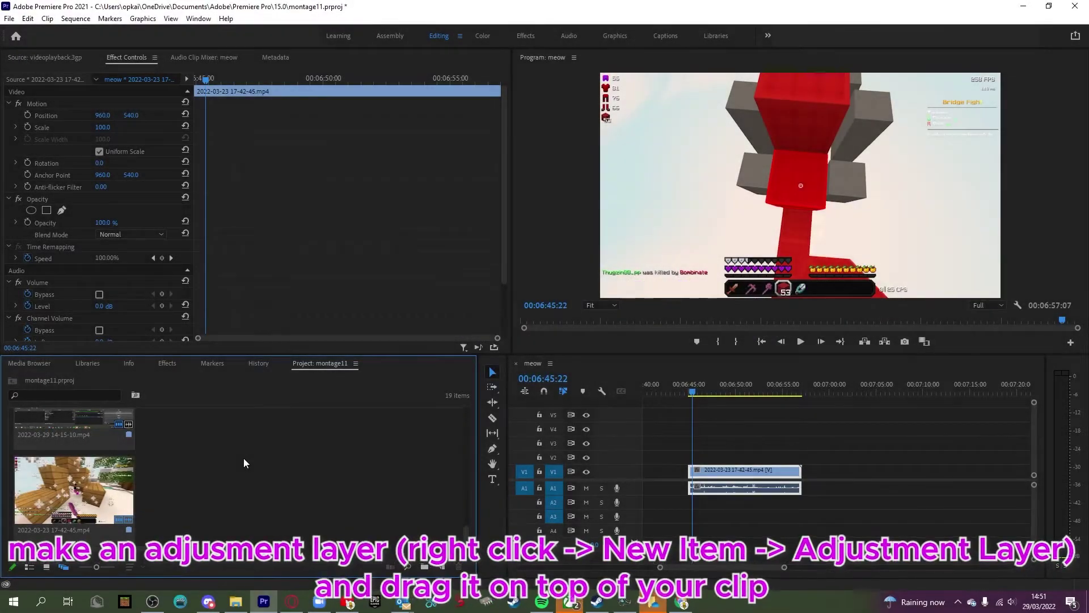
- Create a new Adjustment Layer and place it on the track above the footage
{"action": "right_click", "coordinate": [243, 462]}
{"action": "mouse_move", "coordinate": [321, 285]}
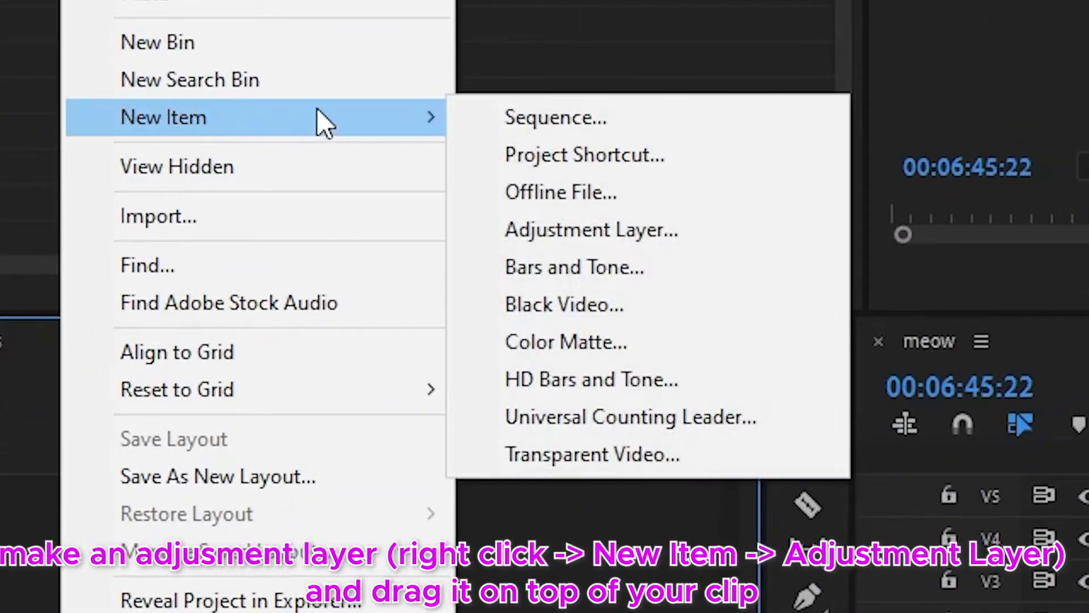
{"action": "left_click", "coordinate": [641, 230]}
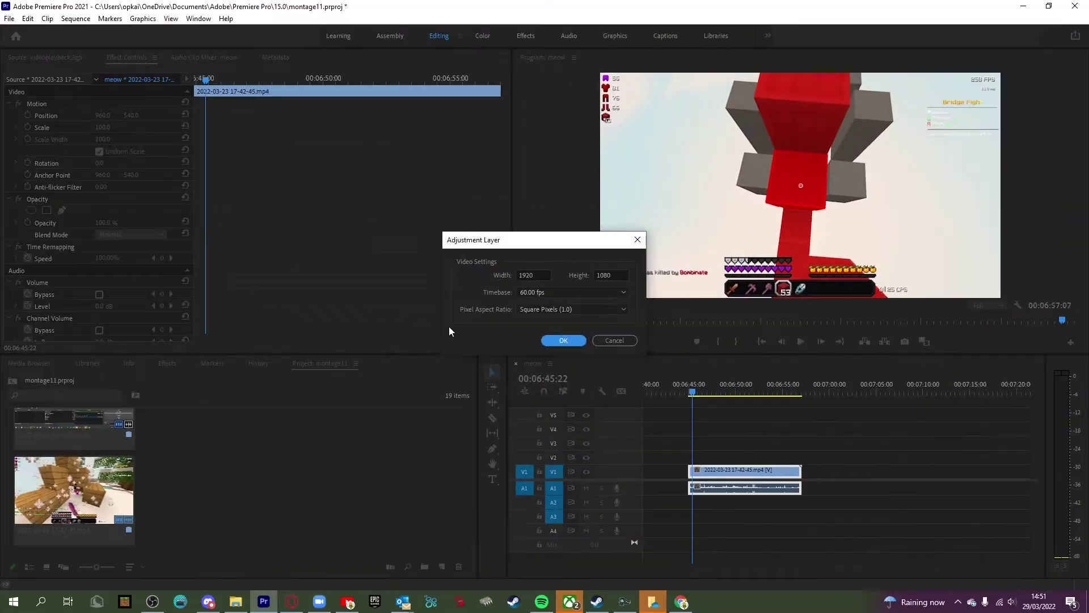
{"action": "left_click", "coordinate": [560, 342]}
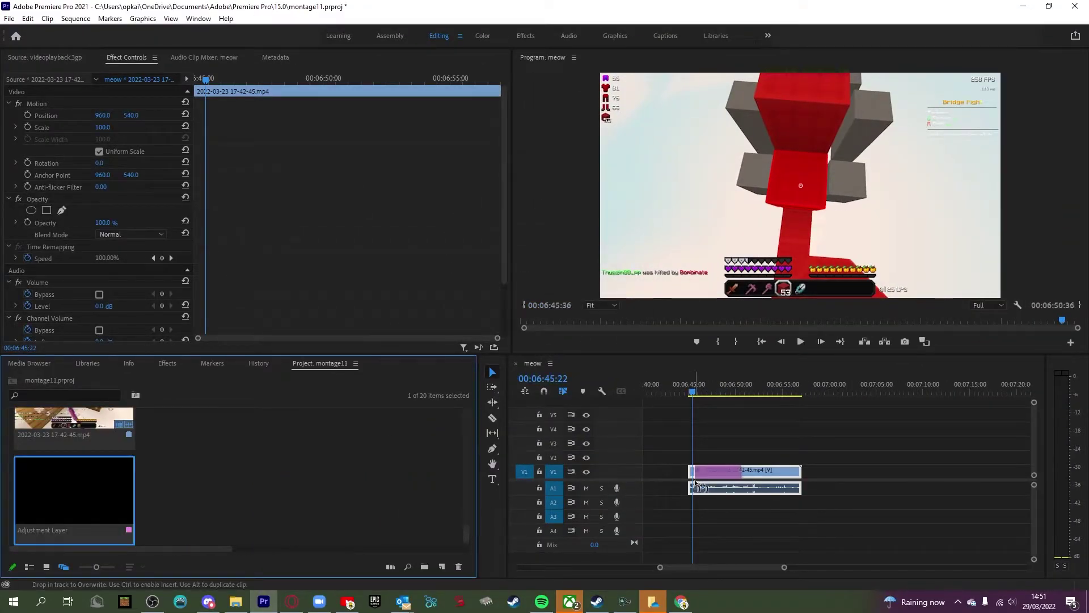
{"action": "mouse_move", "coordinate": [696, 484]}
{"action": "left_mouse_down"}
{"action": "mouse_move", "coordinate": [690, 460]}
{"action": "mouse_move", "coordinate": [796, 447]}
{"action": "left_mouse_up"}
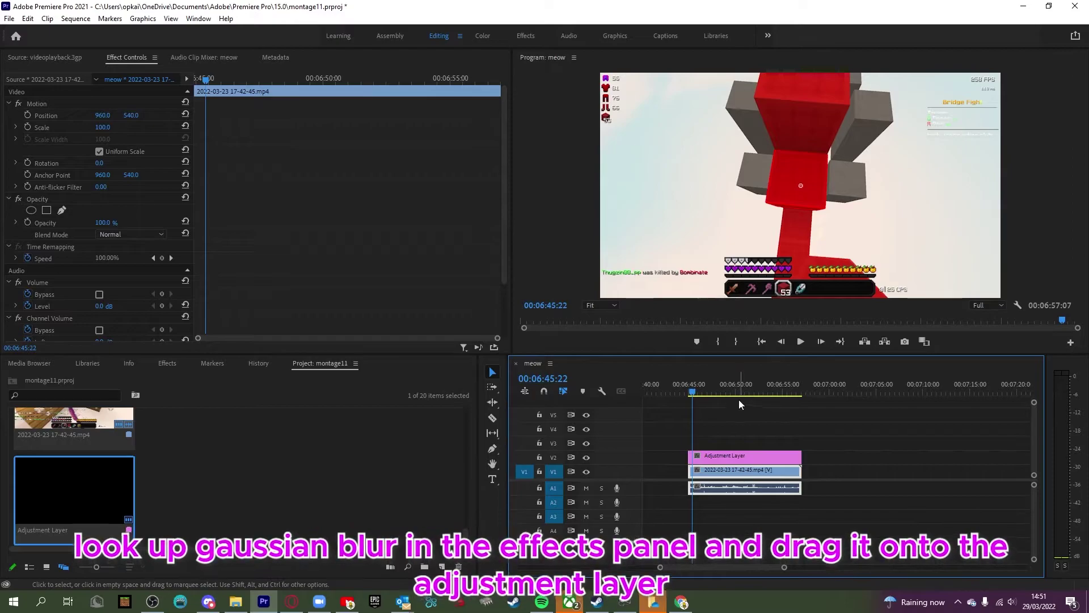
- Find Gaussian Blur by searching 'gauss' and apply it to the adjustment layer
{"action": "left_click", "coordinate": [167, 363]}
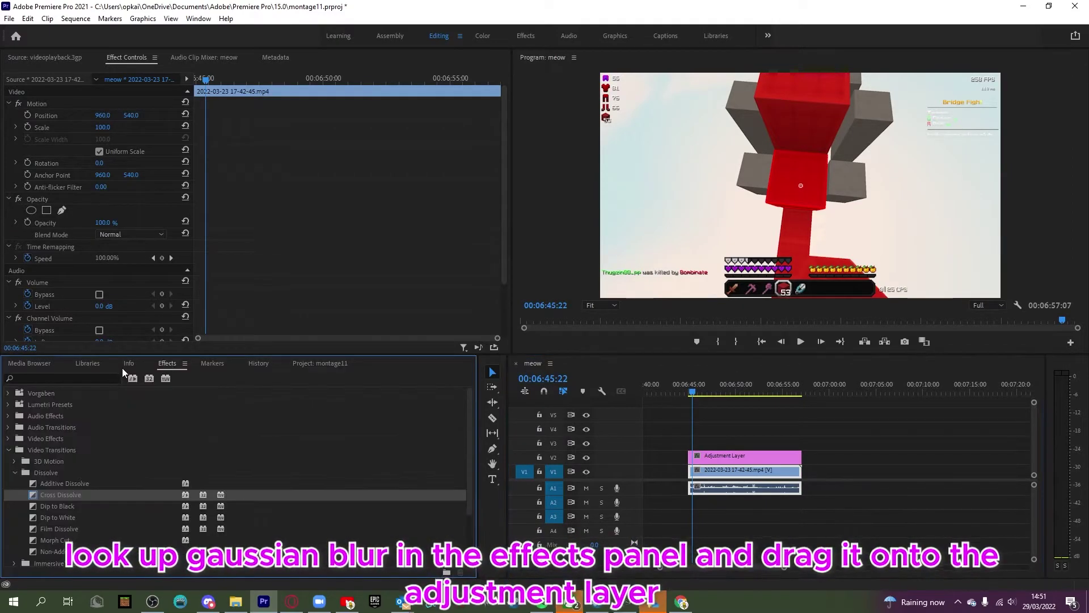
{"action": "left_click", "coordinate": [99, 378]}
{"action": "type", "text": "gauss"}
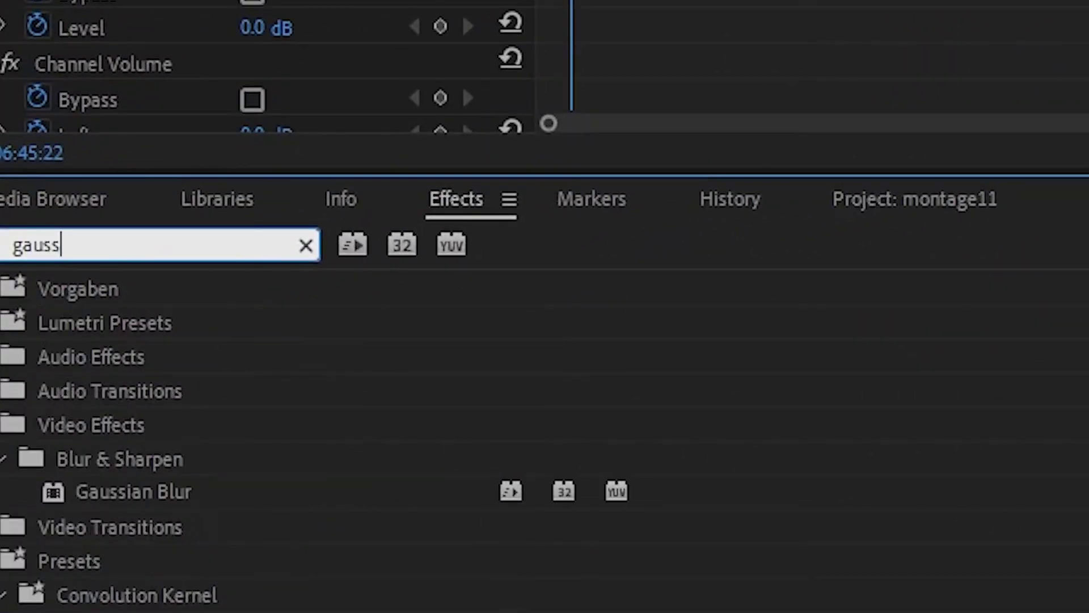
{"action": "left_click_drag", "start_coordinate": [116, 461], "coordinate": [487, 485]}
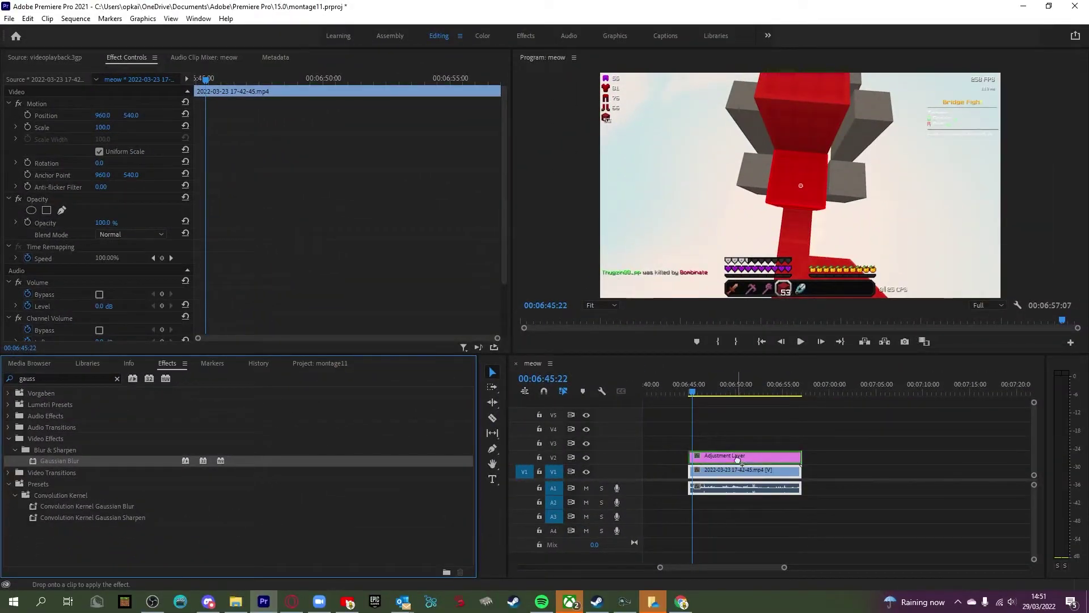
{"action": "left_click_drag", "start_coordinate": [740, 456], "coordinate": [739, 456]}
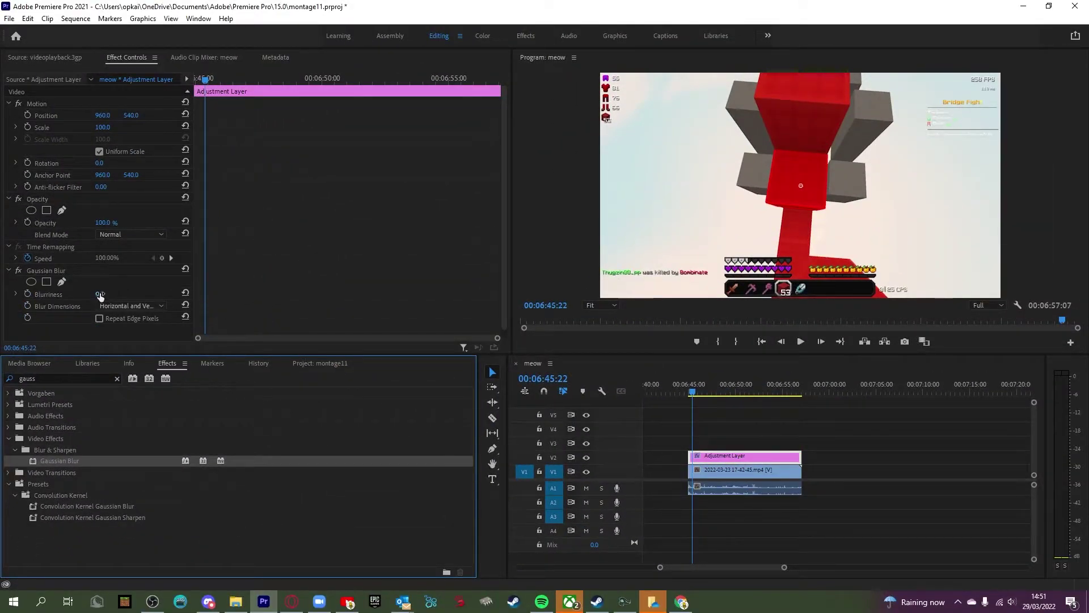
- Give Gaussian Blur an inverted wide oval mask, Blurriness 15, and Repeat Edge Pixels on
{"action": "left_click", "coordinate": [32, 282]}
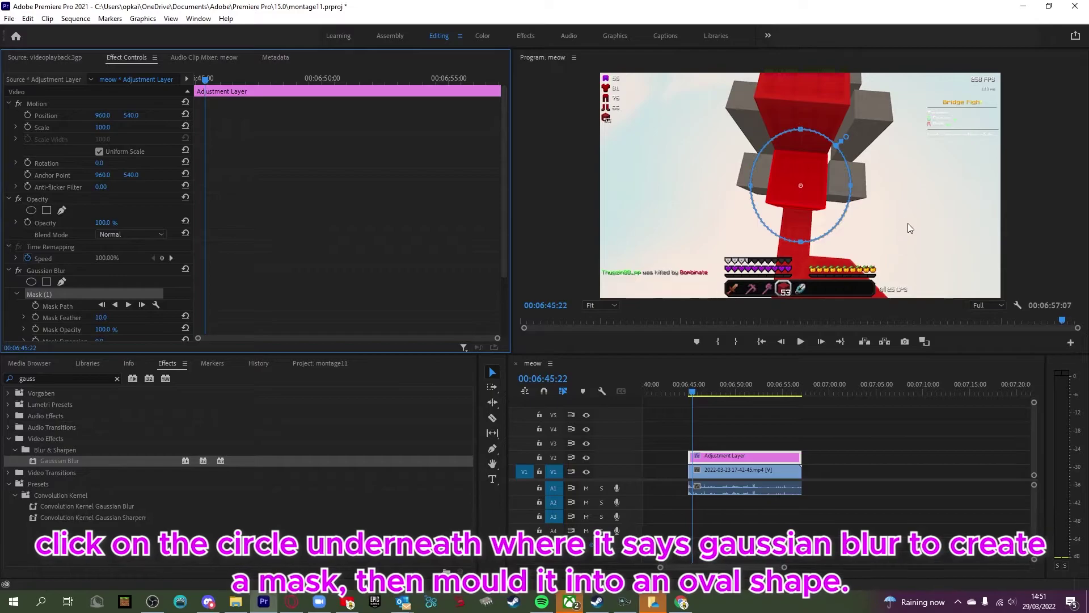
{"action": "left_click_drag", "start_coordinate": [849, 184], "coordinate": [961, 186]}
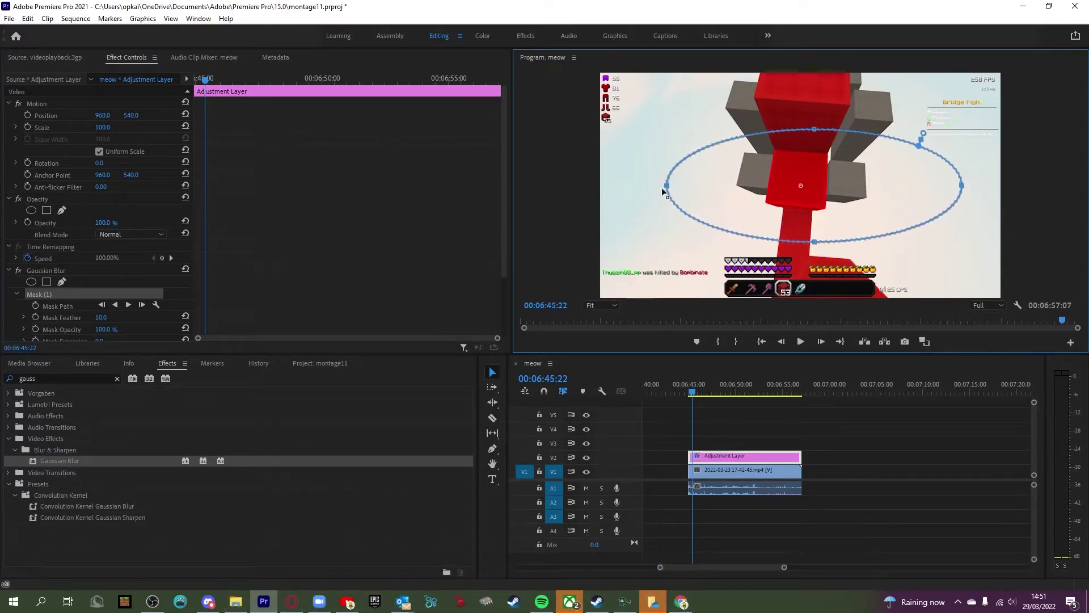
{"action": "left_click_drag", "start_coordinate": [631, 192], "coordinate": [628, 192]}
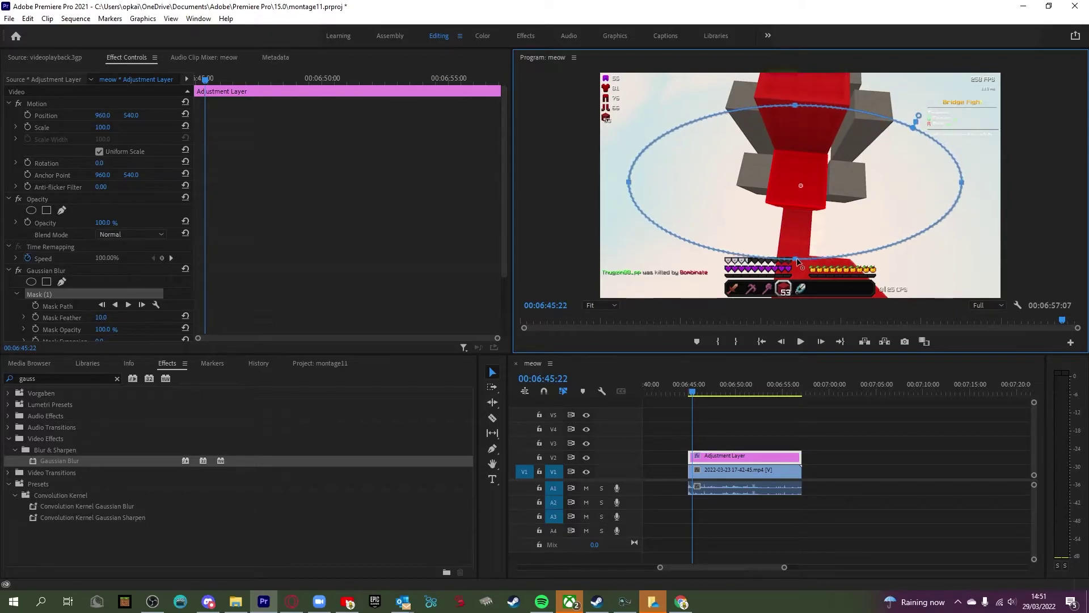
{"action": "scroll", "coordinate": [258, 291], "scroll_direction": "down", "scroll_amount": 3}
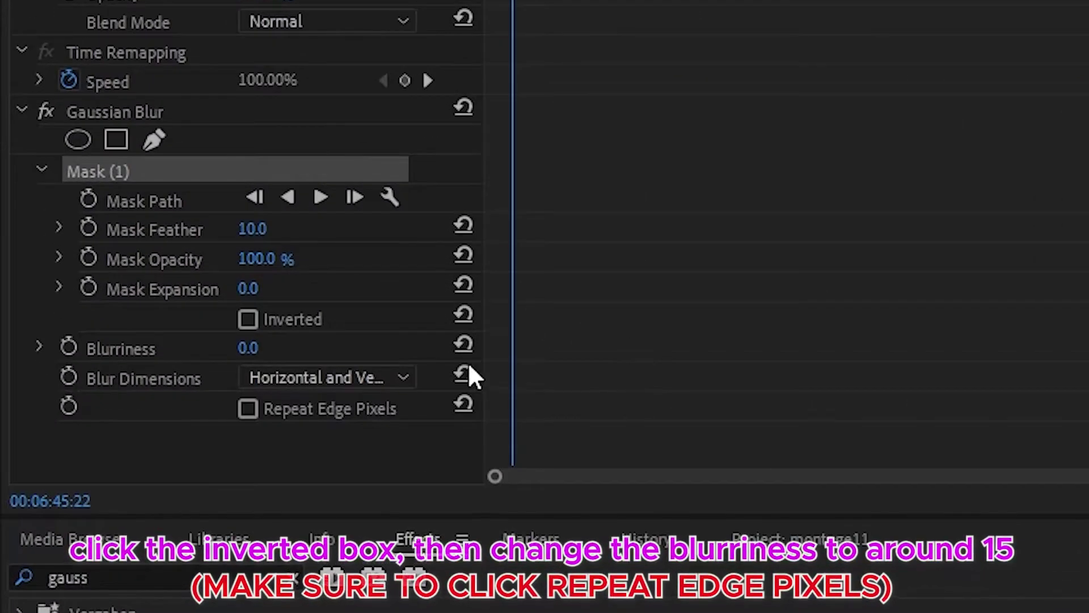
{"action": "left_click", "coordinate": [250, 319]}
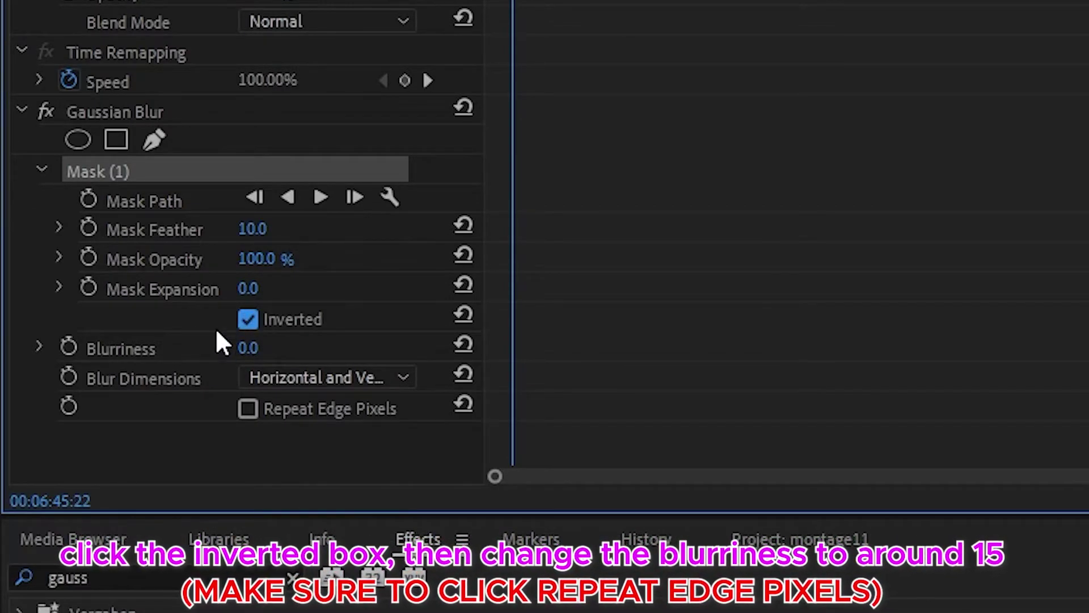
{"action": "left_click", "coordinate": [250, 349]}
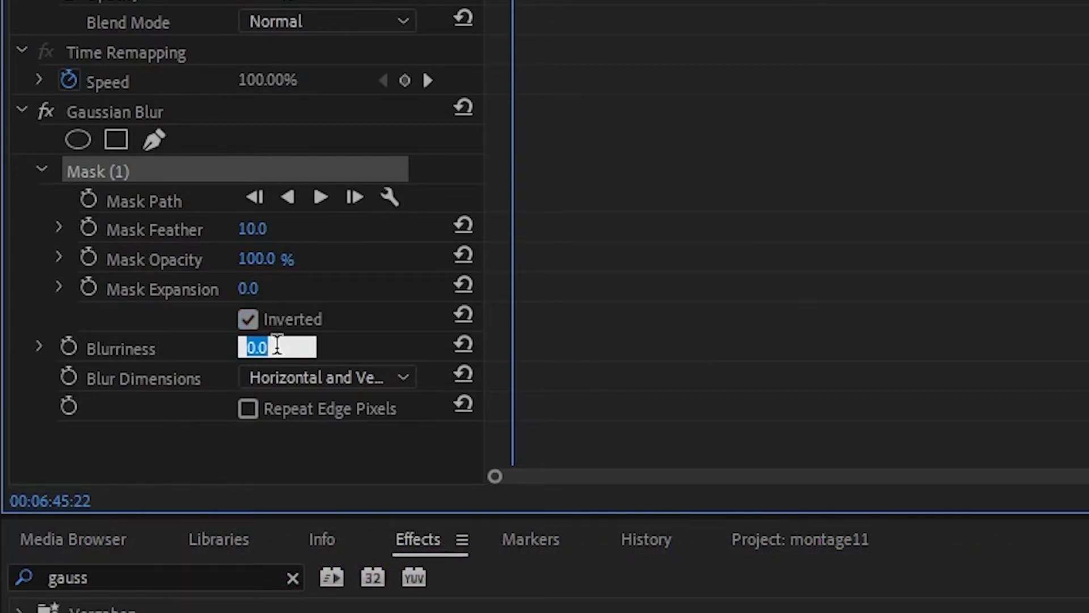
{"action": "type", "text": "15"}
{"action": "key", "text": "Return"}
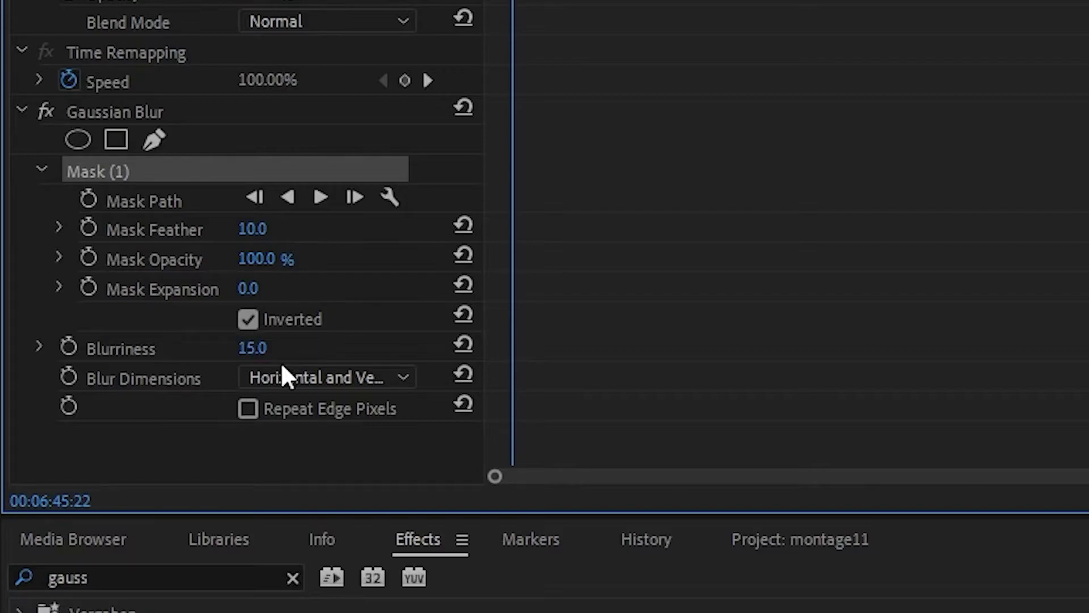
{"action": "left_click", "coordinate": [254, 404]}
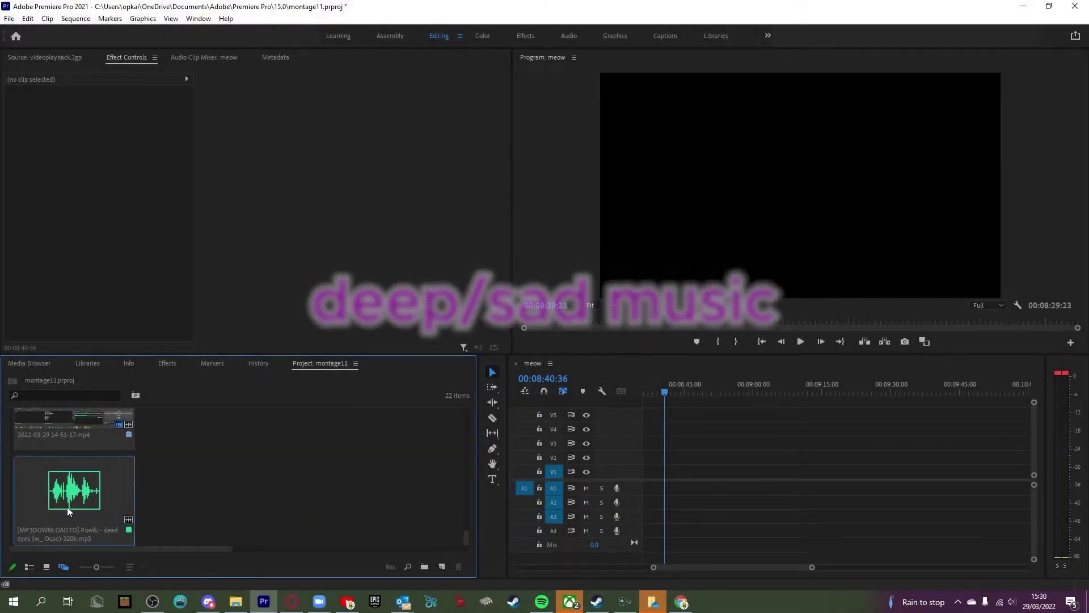
- Add the Powfu mp3 to A1 and razor-cut it at 00:08:57:19
{"action": "left_click_drag", "start_coordinate": [67, 506], "coordinate": [683, 492]}
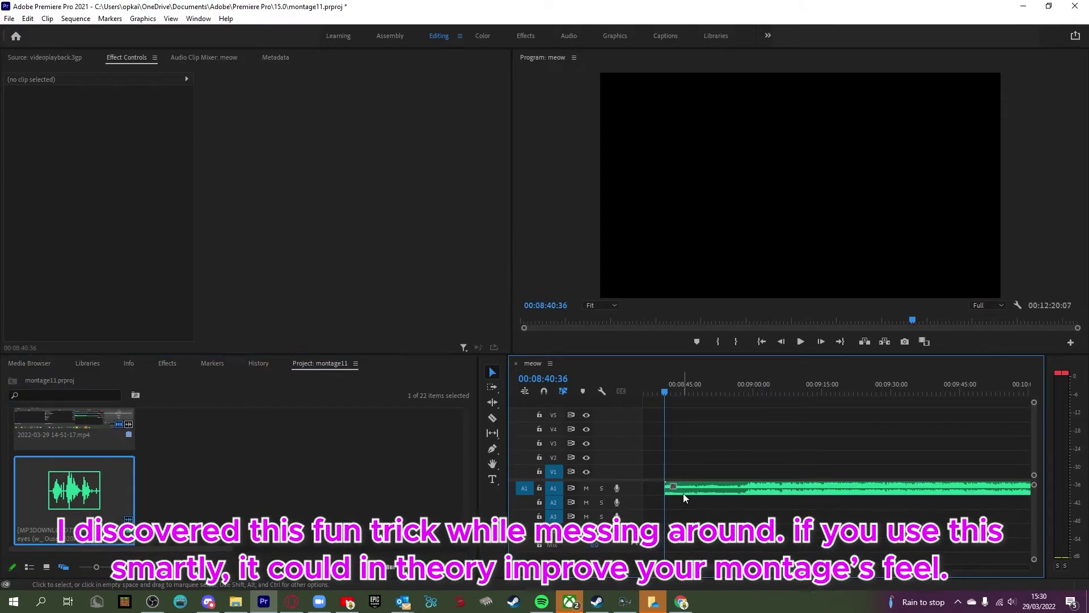
{"action": "left_click", "coordinate": [738, 389]}
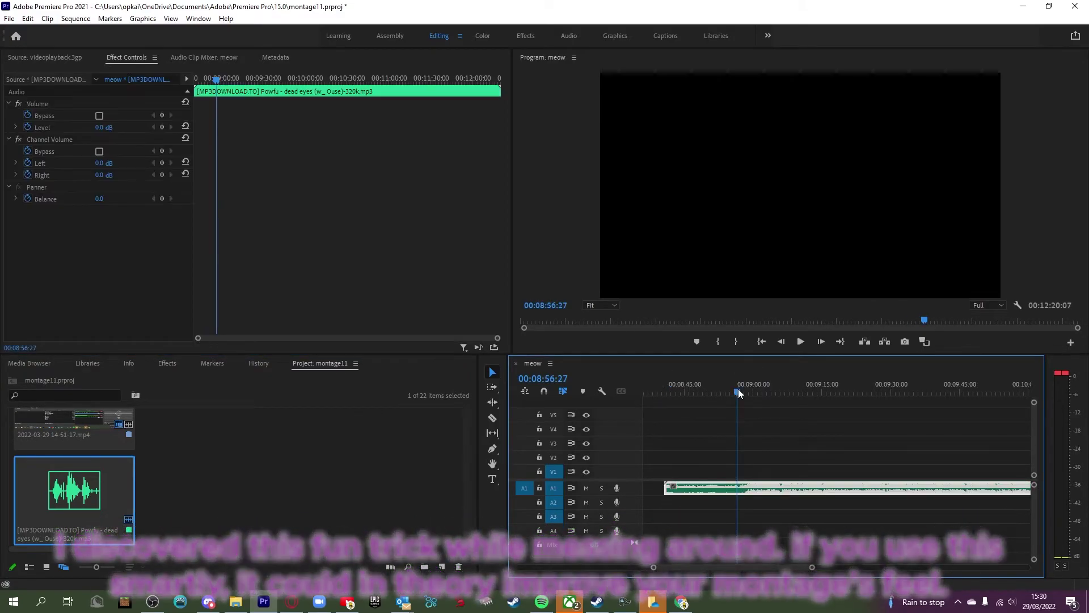
{"action": "key", "text": "space"}
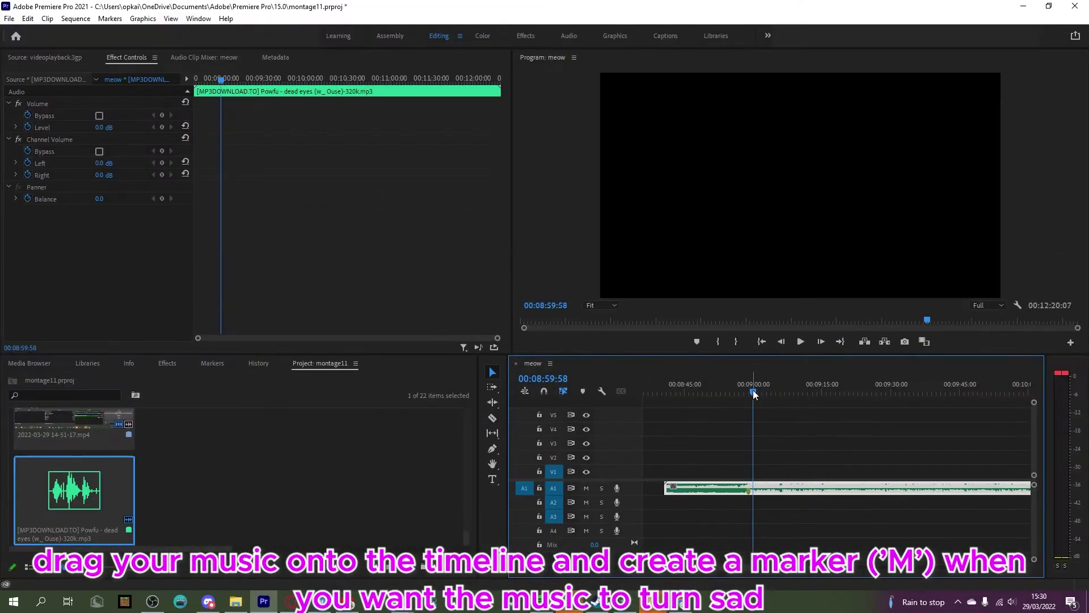
{"action": "left_click", "coordinate": [744, 393]}
{"action": "left_click_drag", "start_coordinate": [746, 393], "coordinate": [741, 393]}
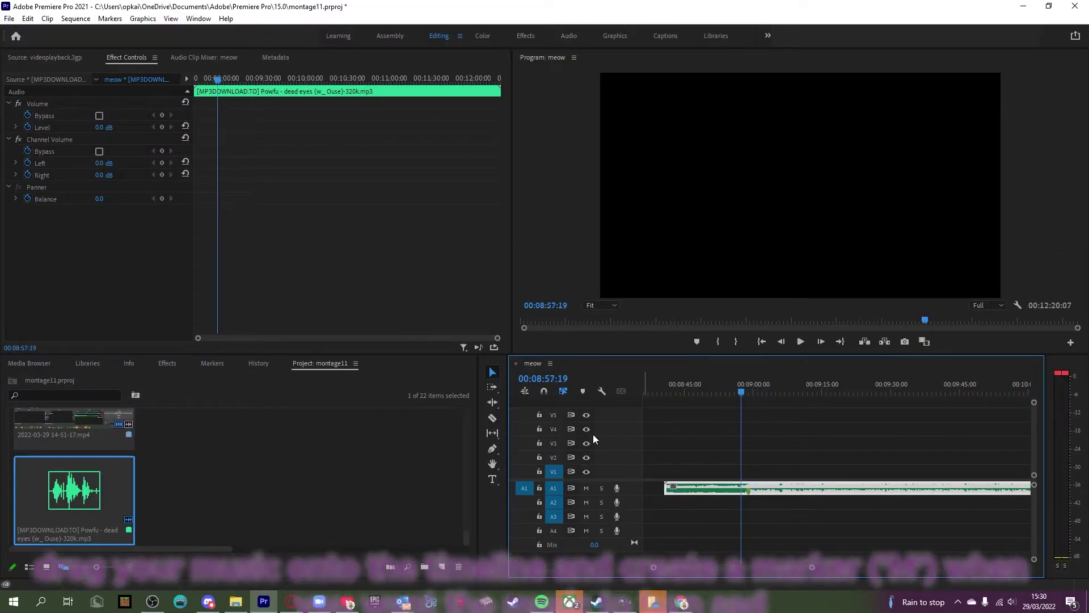
{"action": "left_click", "coordinate": [497, 424]}
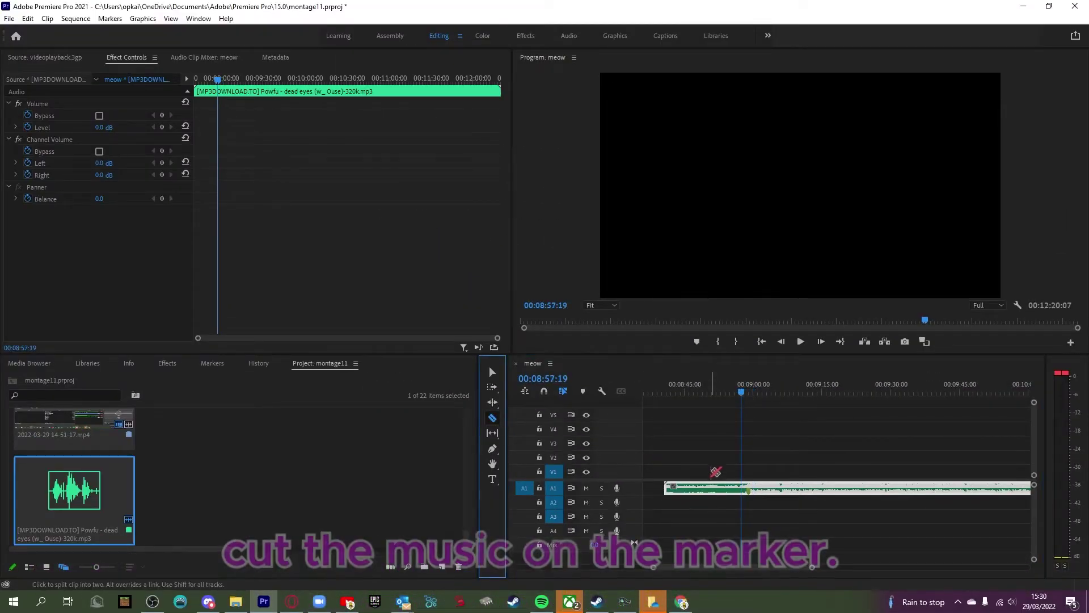
{"action": "left_click", "coordinate": [749, 489]}
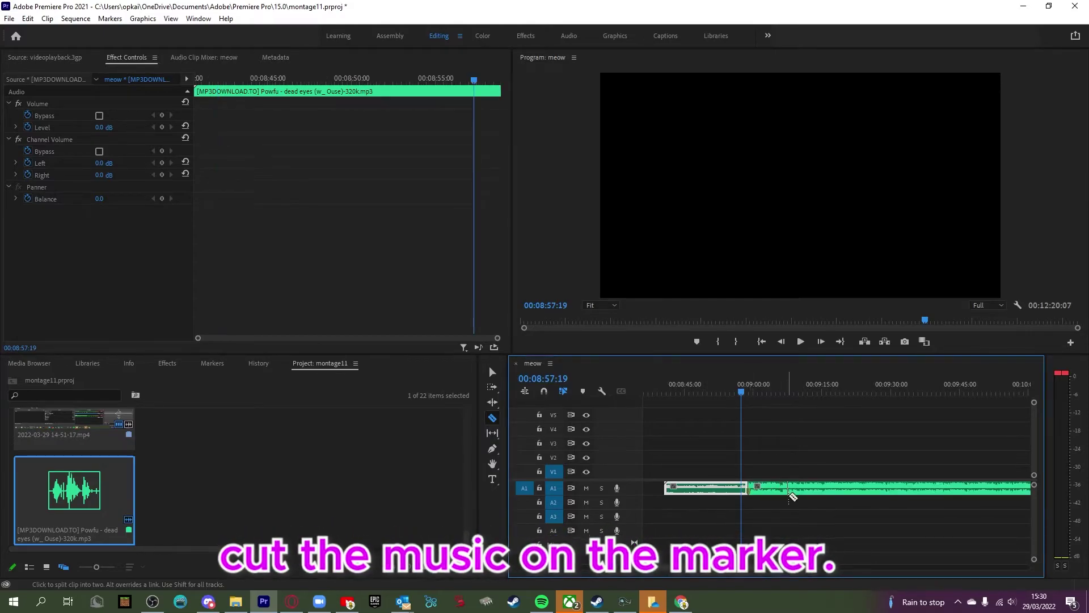
{"action": "left_click", "coordinate": [492, 372]}
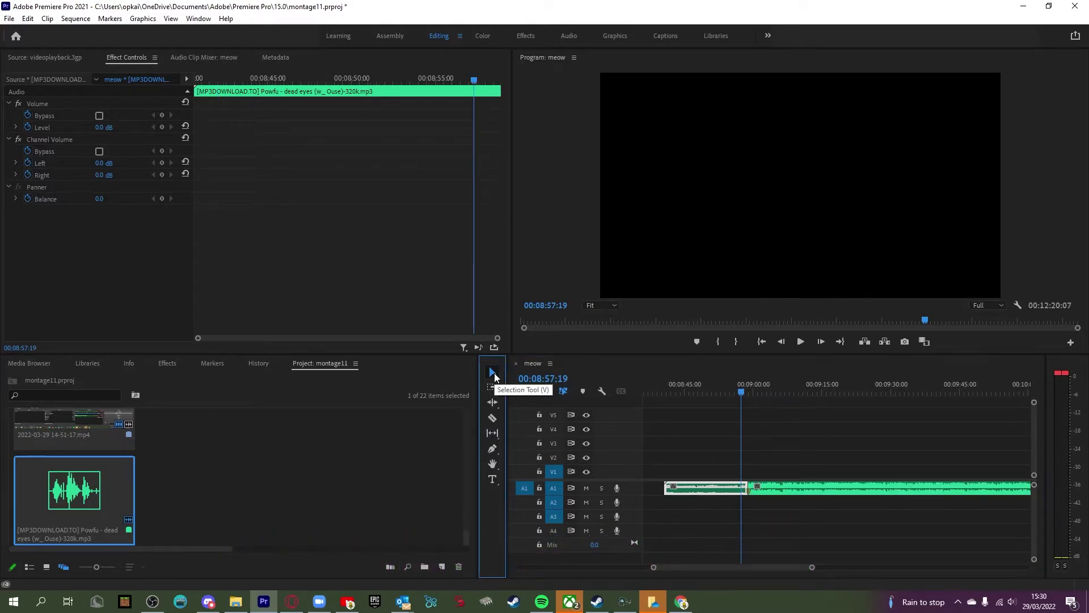
- Apply the Lowpass effect to the later music piece
{"action": "left_click", "coordinate": [168, 365]}
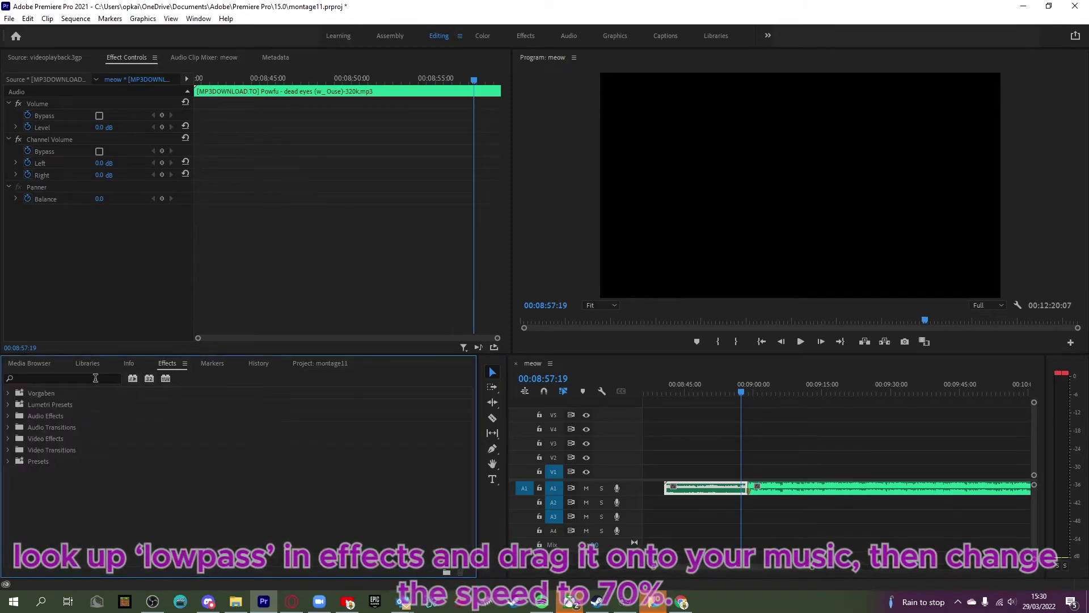
{"action": "left_click", "coordinate": [95, 379]}
{"action": "type", "text": "low"}
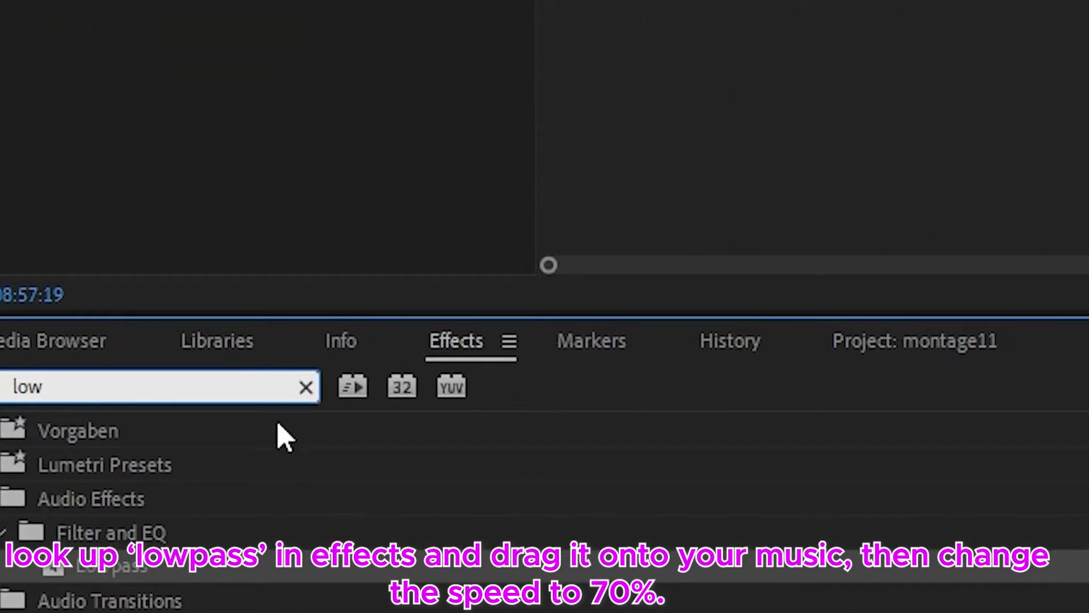
{"action": "mouse_move", "coordinate": [52, 438]}
{"action": "left_mouse_down"}
{"action": "mouse_move", "coordinate": [404, 476]}
{"action": "mouse_move", "coordinate": [765, 493]}
{"action": "left_mouse_up"}
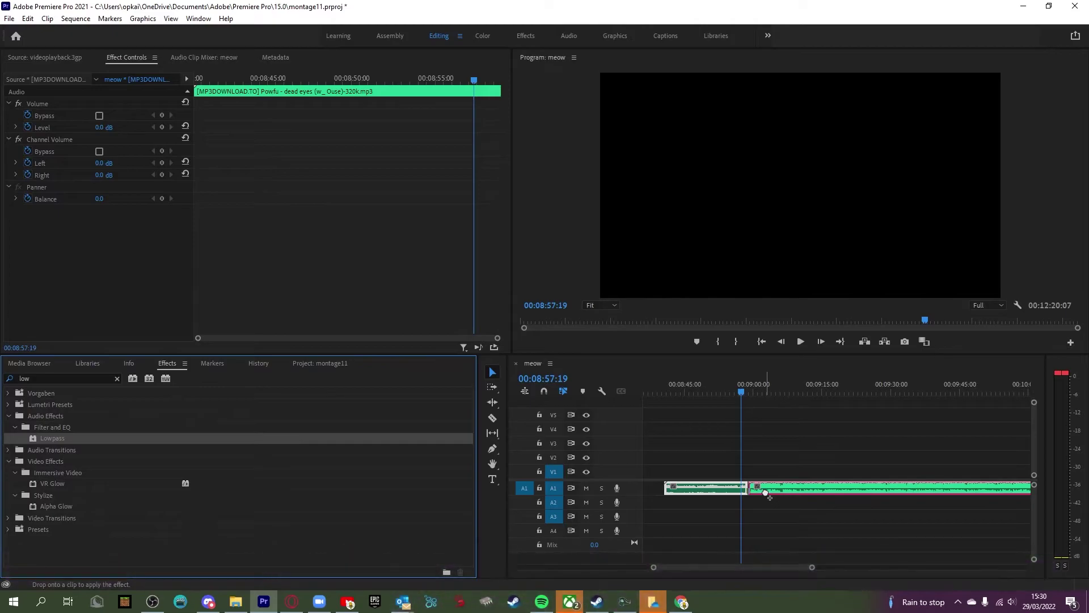
- Slow the later music piece to 70% speed
{"action": "right_click", "coordinate": [765, 494]}
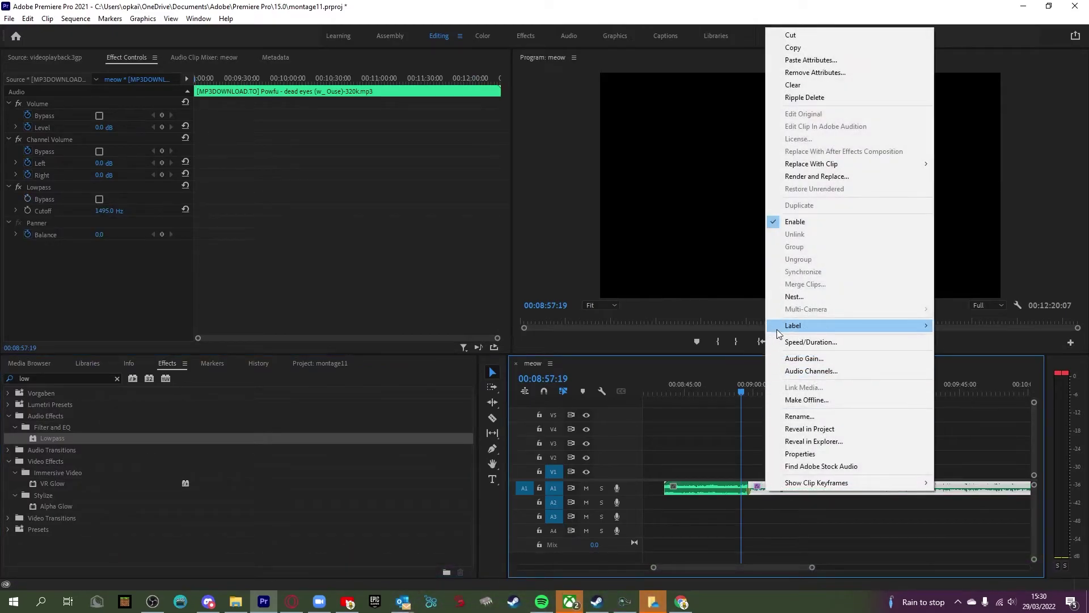
{"action": "left_click", "coordinate": [806, 342]}
{"action": "type", "text": "70"}
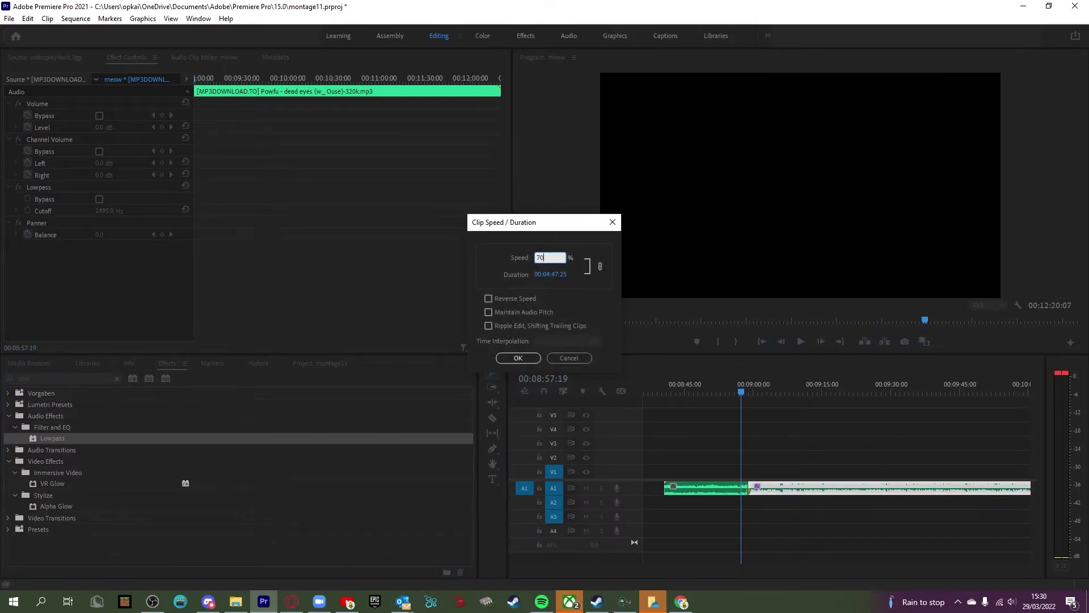
{"action": "left_click", "coordinate": [513, 358]}
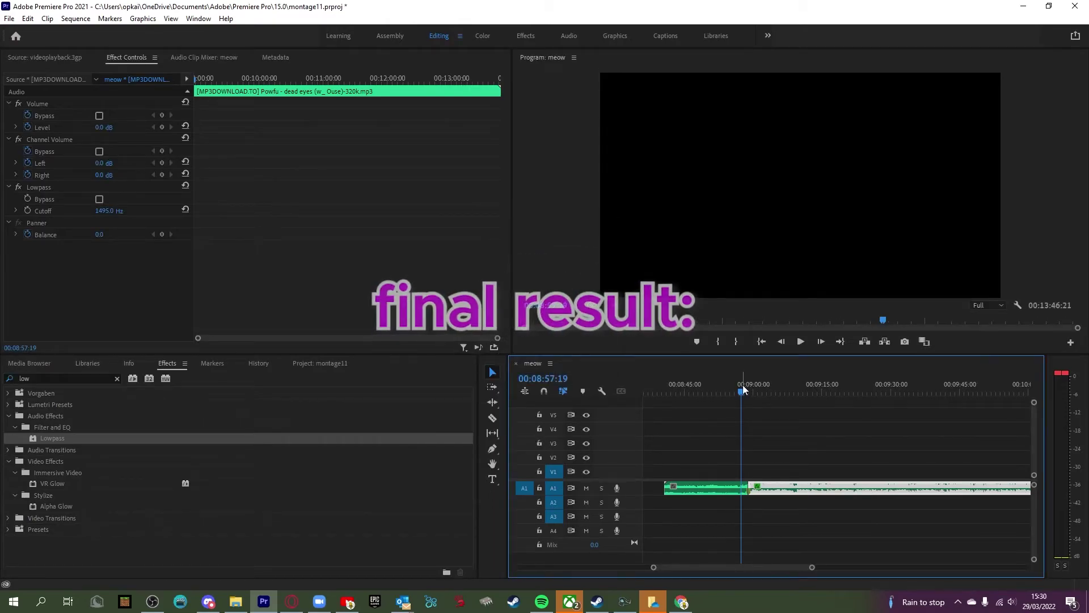
{"action": "left_click", "coordinate": [802, 342]}
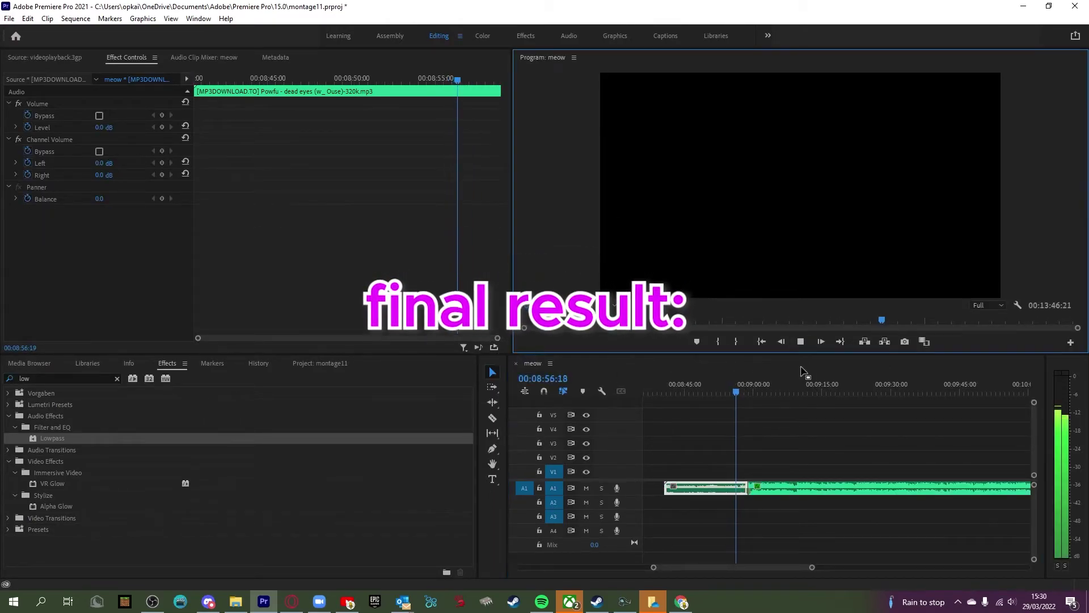